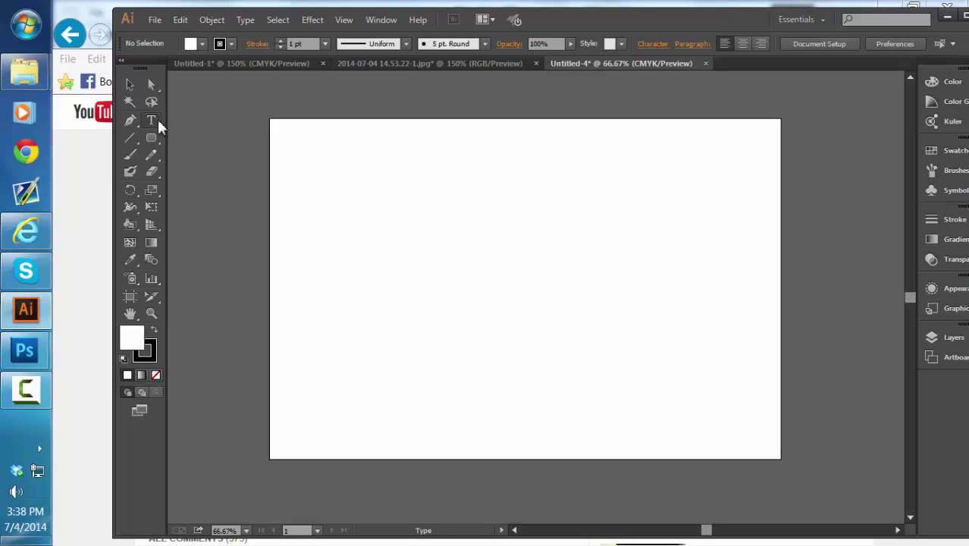
- Create a wide area text box across the upper part of the artboard and enter "lewisarts" at 72 pt
{"action": "left_click", "coordinate": [154, 119]}
{"action": "left_click_drag", "start_coordinate": [312, 163], "coordinate": [758, 325]}
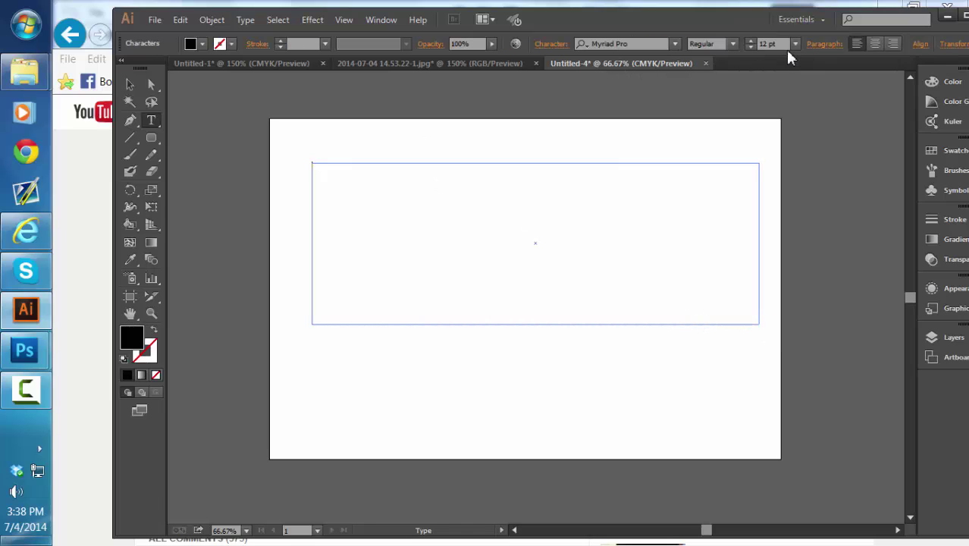
{"action": "left_click", "coordinate": [768, 42]}
{"action": "type", "text": "lewisa"}
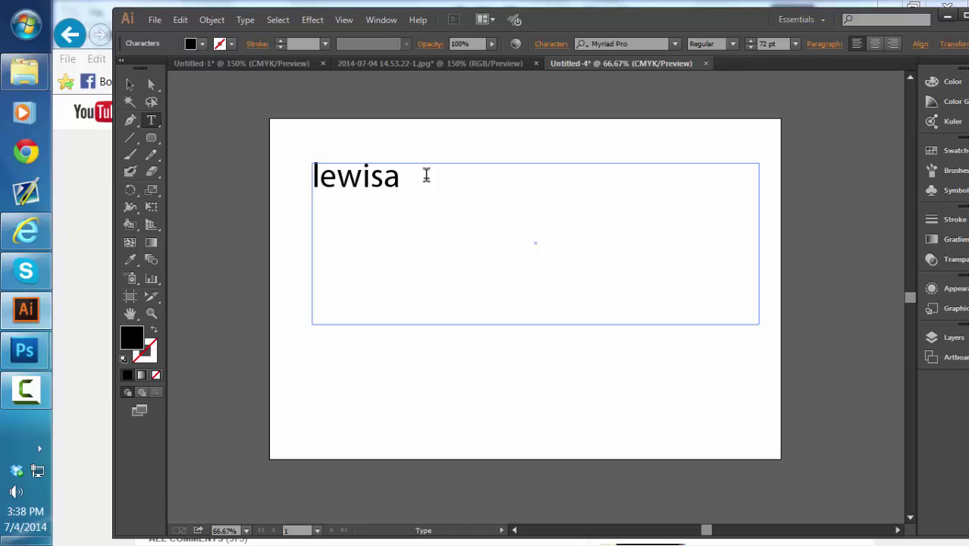
{"action": "type", "text": "rts"}
- Set the whole "lewisarts" text in the Amsterdam Graffiti font at 140 pt
{"action": "key", "text": "ctrl+a"}
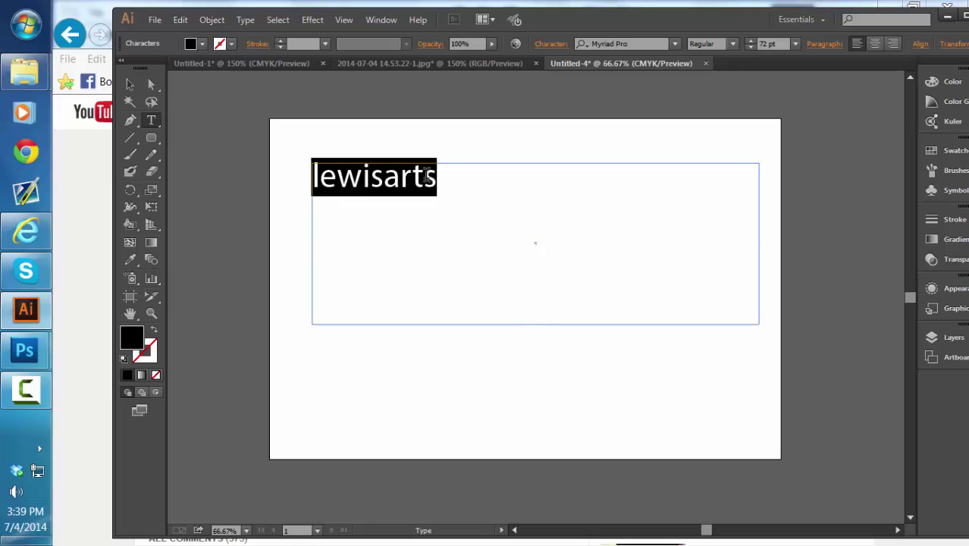
{"action": "left_click", "coordinate": [674, 45]}
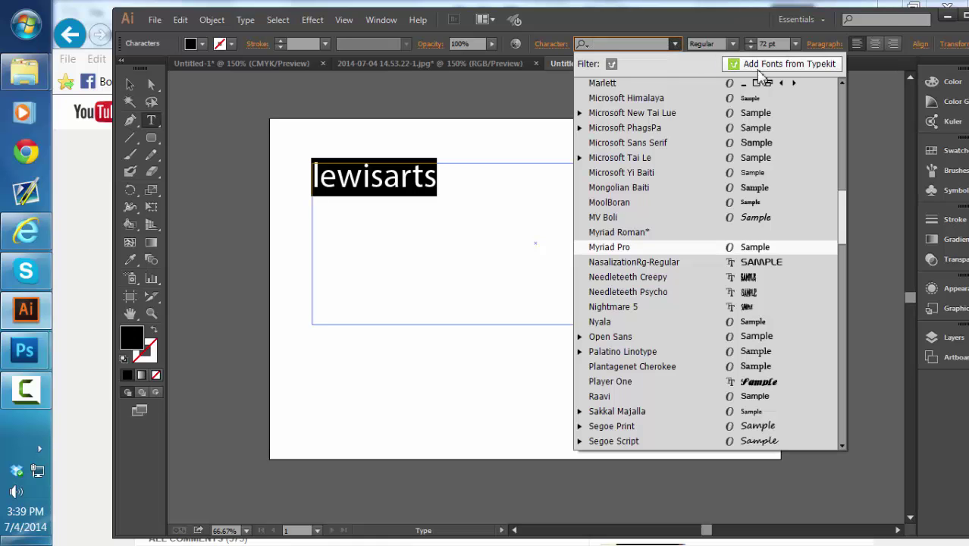
{"action": "scroll", "coordinate": [841, 90], "scroll_direction": "up", "scroll_amount": 10}
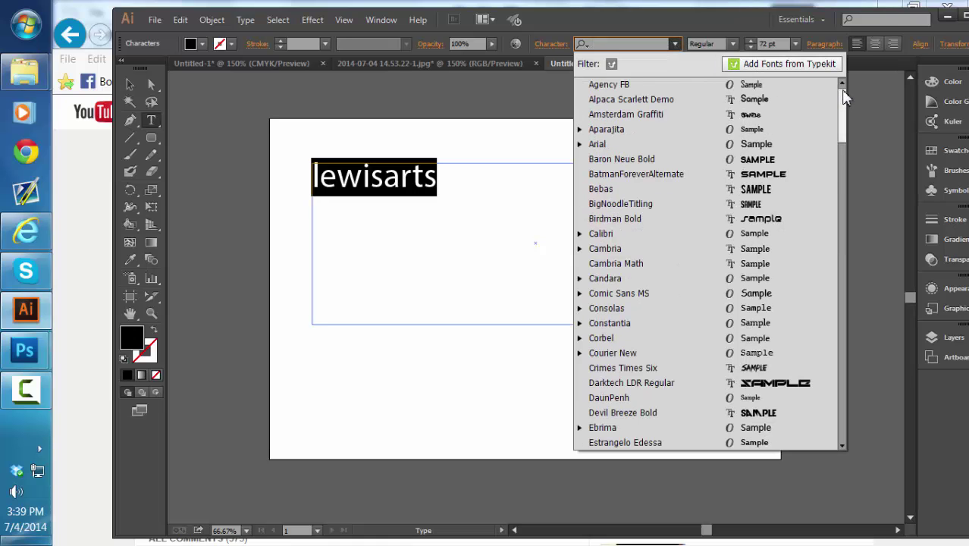
{"action": "left_click", "coordinate": [795, 114]}
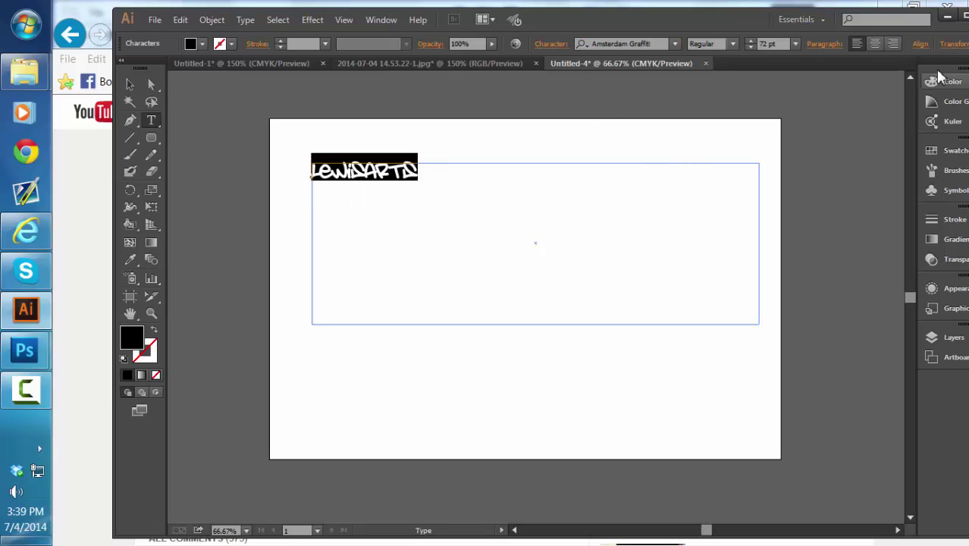
{"action": "left_click", "coordinate": [771, 43]}
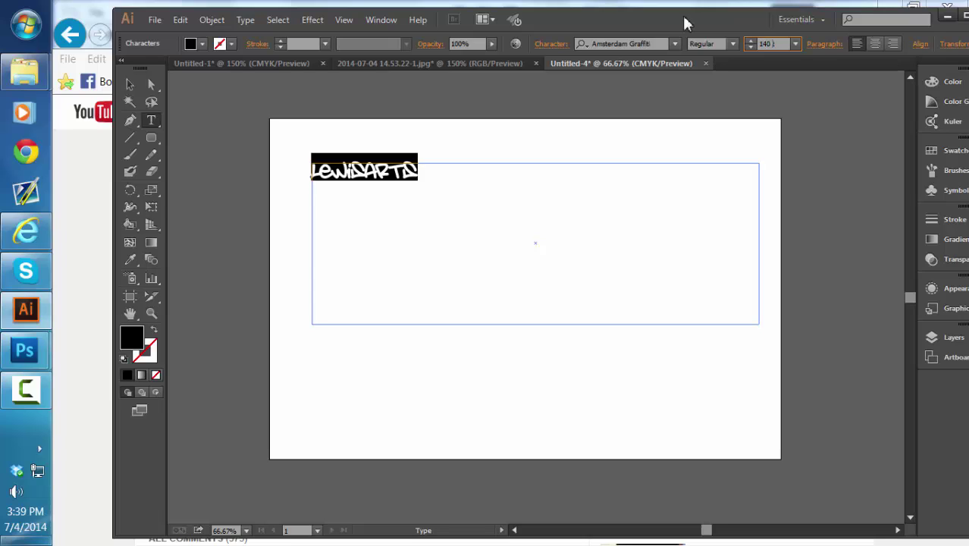
{"action": "key", "text": "Return"}
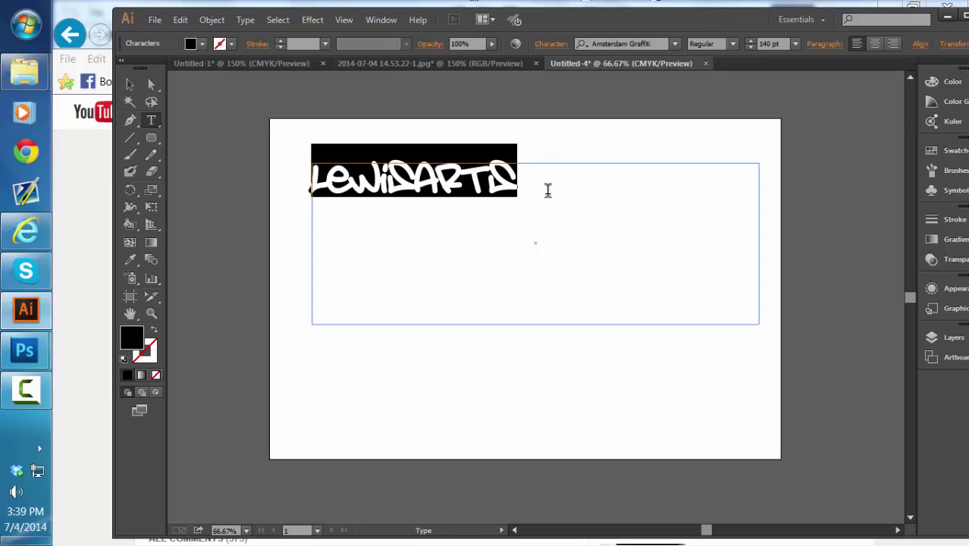
- Shrink the text frame from its upper-left corner so the lettering sits near the artboard's centre, and deselect it
{"action": "left_click", "coordinate": [129, 84]}
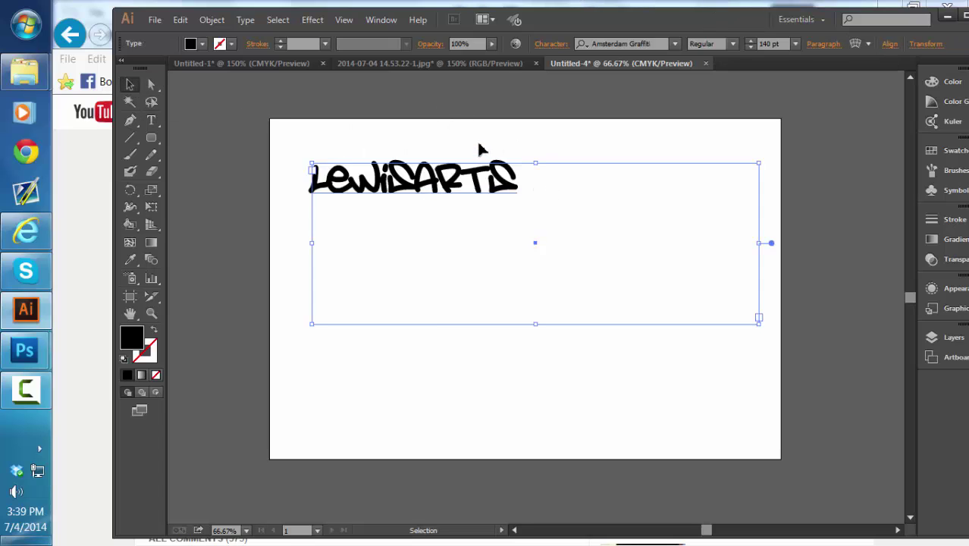
{"action": "mouse_move", "coordinate": [479, 143]}
{"action": "left_mouse_down"}
{"action": "mouse_move", "coordinate": [523, 185]}
{"action": "mouse_move", "coordinate": [481, 158]}
{"action": "left_mouse_up"}
{"action": "left_click_drag", "start_coordinate": [627, 207], "coordinate": [662, 274]}
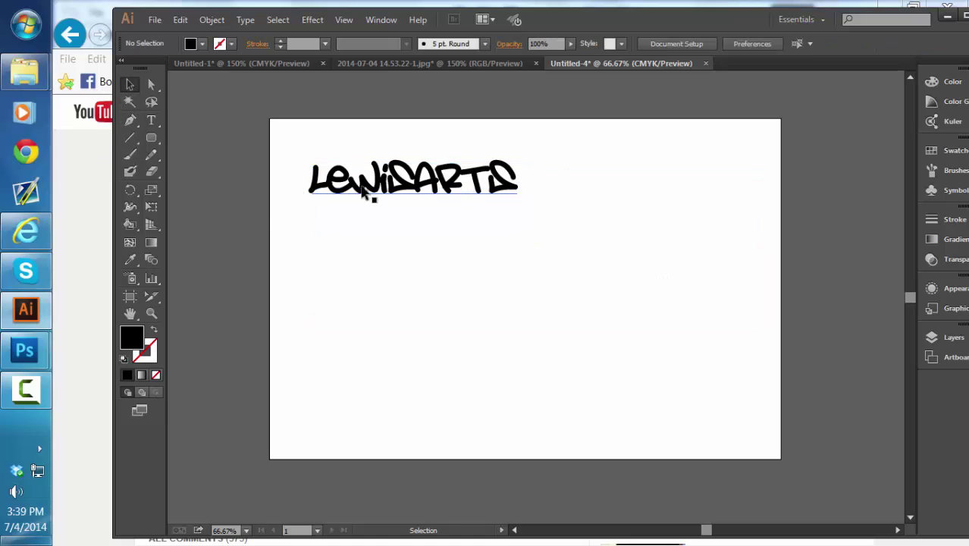
{"action": "left_click", "coordinate": [430, 184]}
{"action": "left_click_drag", "start_coordinate": [313, 160], "coordinate": [429, 215]}
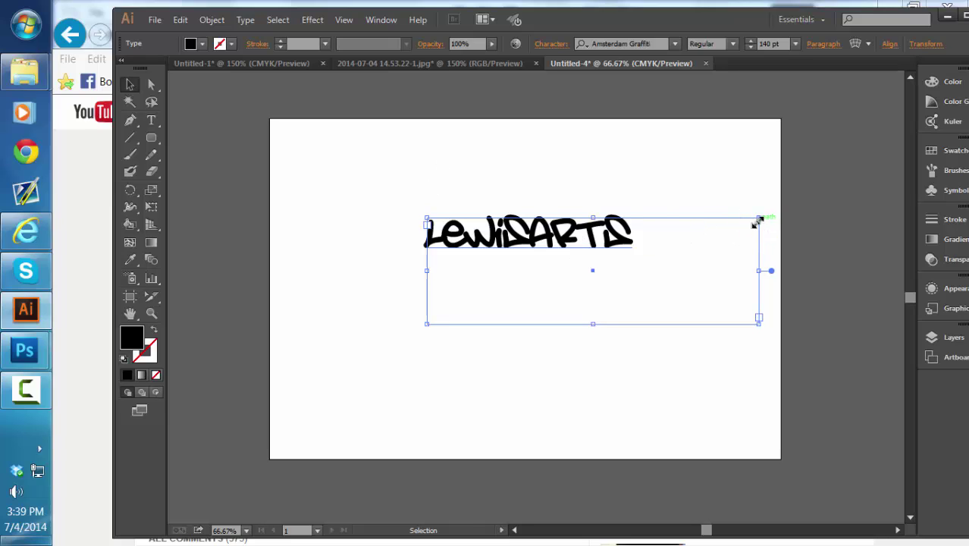
{"action": "left_click", "coordinate": [622, 179]}
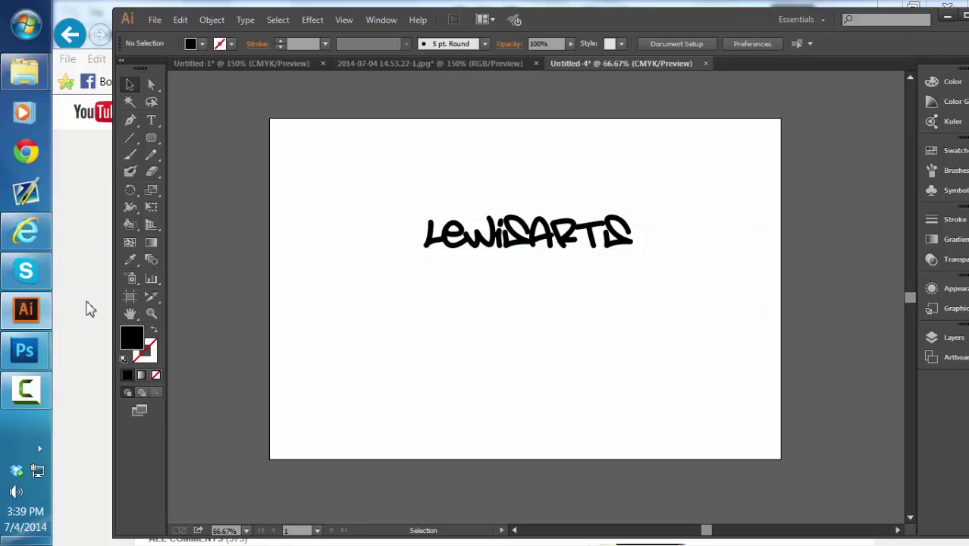
{"action": "left_click", "coordinate": [151, 313]}
{"action": "left_click", "coordinate": [545, 232]}
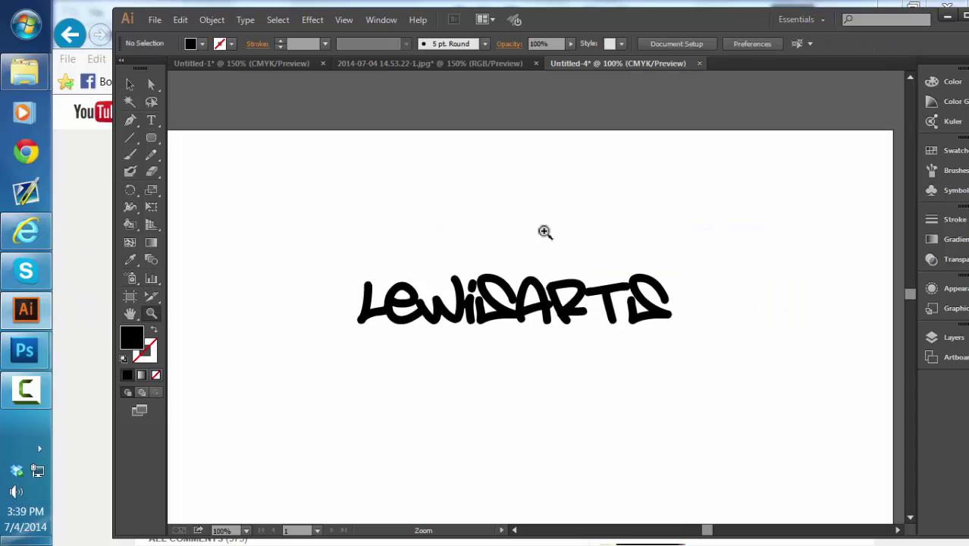
{"action": "left_click", "coordinate": [544, 331]}
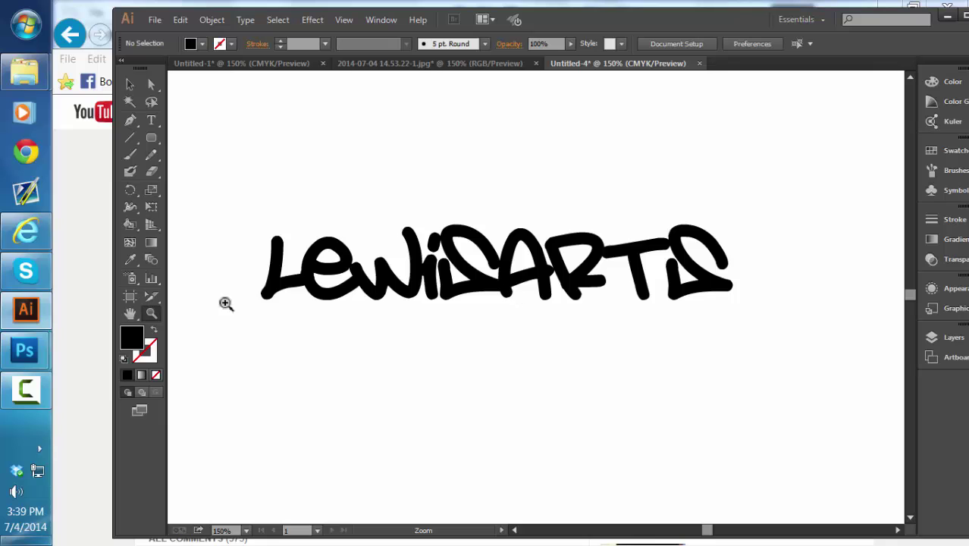
- Open Signature.png and Untitled-3.png from the Desktop folder in File Explorer to examine the reference lettering, and close the viewer and folder
{"action": "mouse_move", "coordinate": [25, 72]}
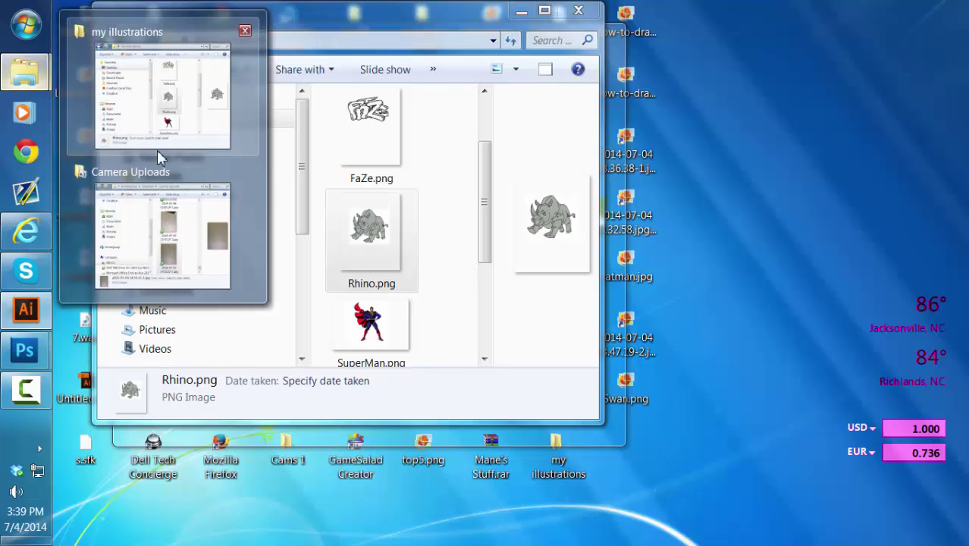
{"action": "left_click", "coordinate": [157, 149]}
{"action": "left_click", "coordinate": [159, 118]}
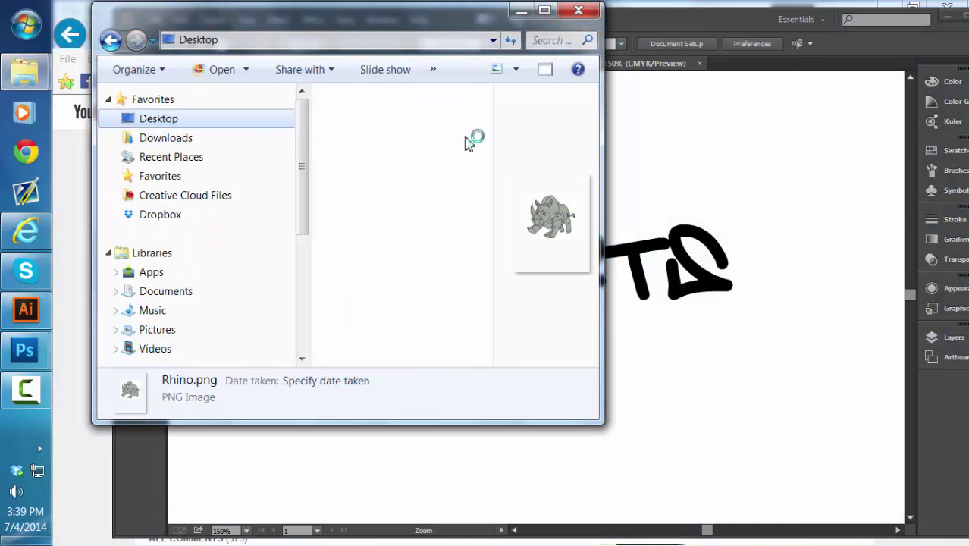
{"action": "mouse_move", "coordinate": [489, 191]}
{"action": "left_mouse_down"}
{"action": "mouse_move", "coordinate": [495, 246]}
{"action": "mouse_move", "coordinate": [485, 284]}
{"action": "left_mouse_up"}
{"action": "left_click", "coordinate": [450, 293]}
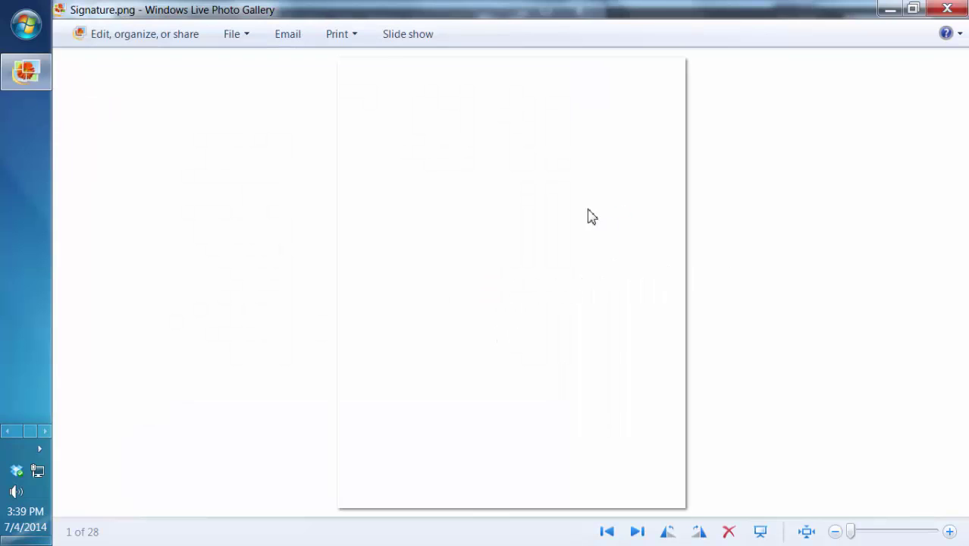
{"action": "left_click", "coordinate": [947, 8]}
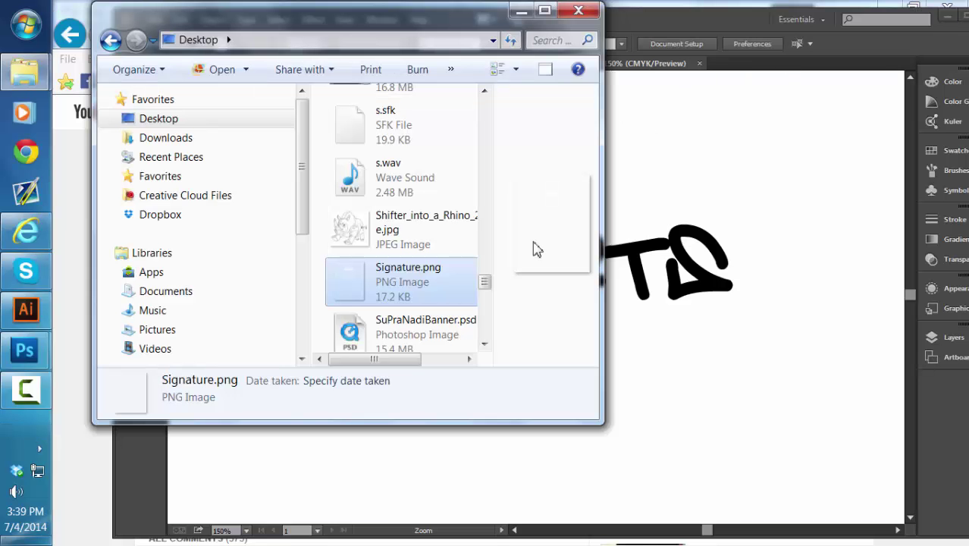
{"action": "left_click_drag", "start_coordinate": [489, 277], "coordinate": [489, 331]}
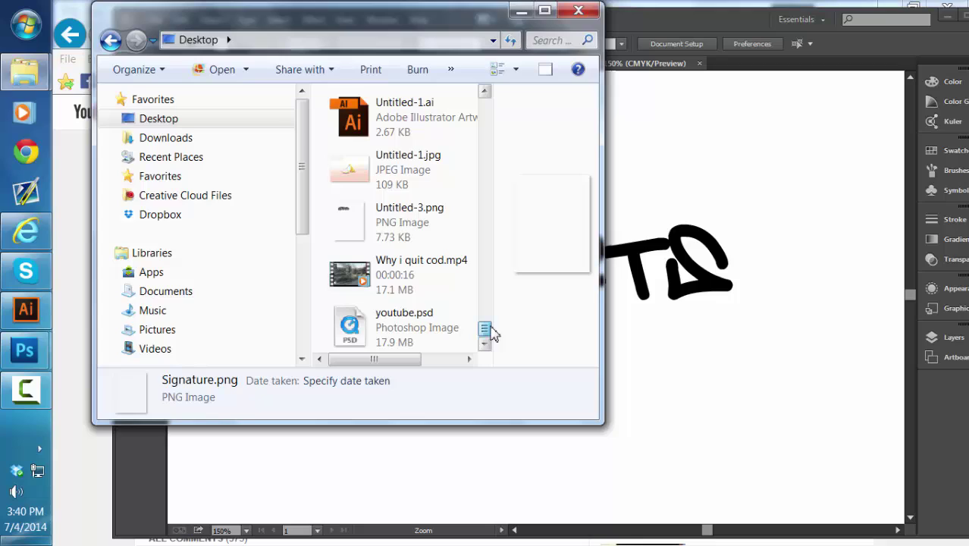
{"action": "double_click", "coordinate": [407, 241]}
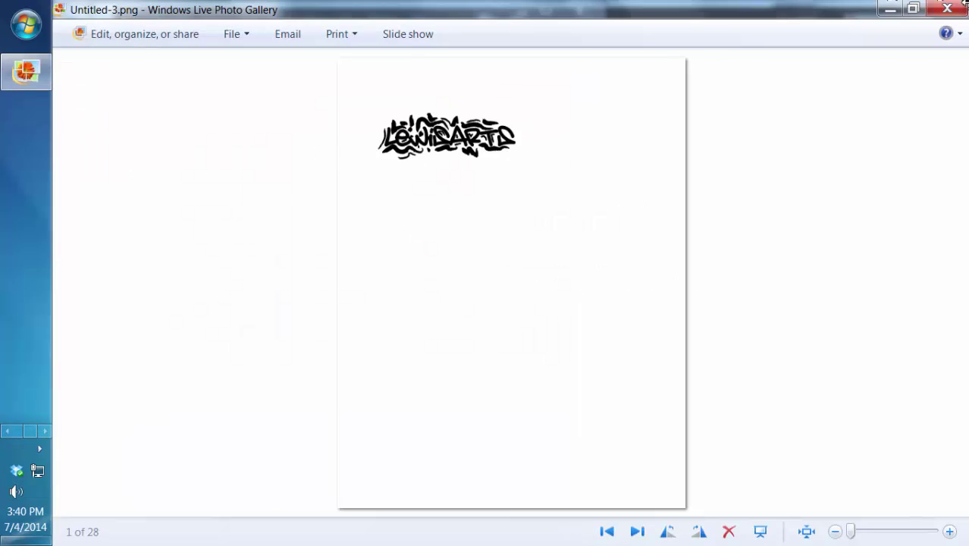
{"action": "left_click", "coordinate": [961, 6]}
{"action": "left_click", "coordinate": [578, 10]}
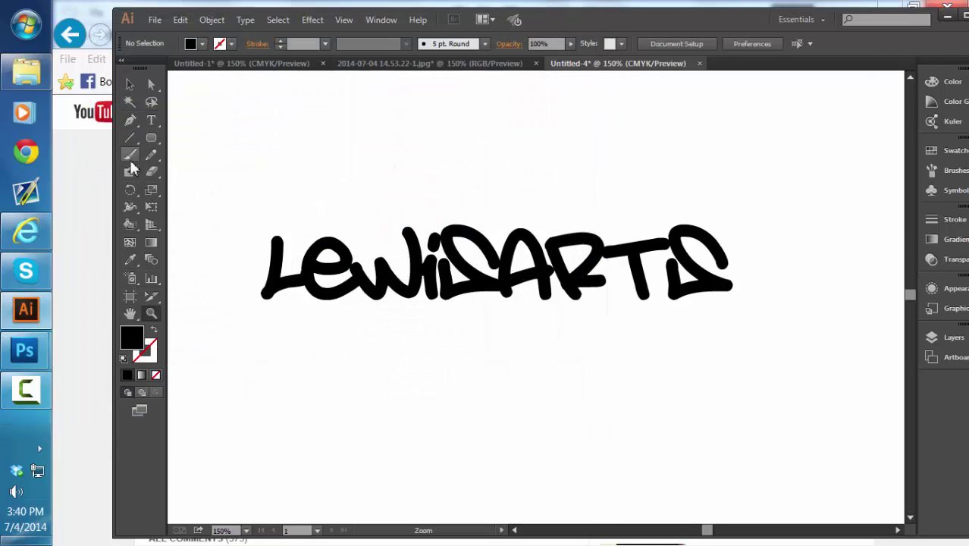
- Activate the Paintbrush with the brush presets shown, try a V-shaped stroke above the first S and the A, and undo it
{"action": "left_click", "coordinate": [129, 156]}
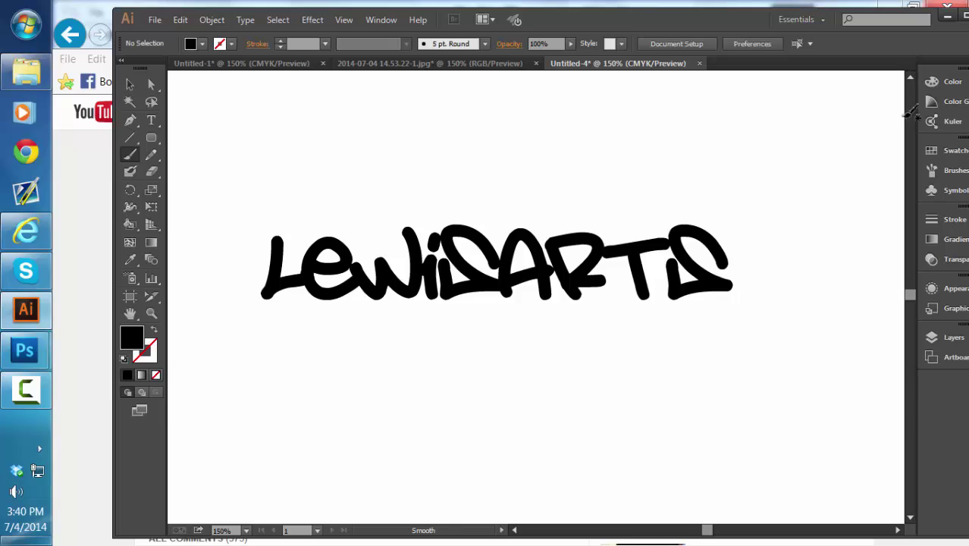
{"action": "left_click_drag", "start_coordinate": [914, 122], "coordinate": [856, 121]}
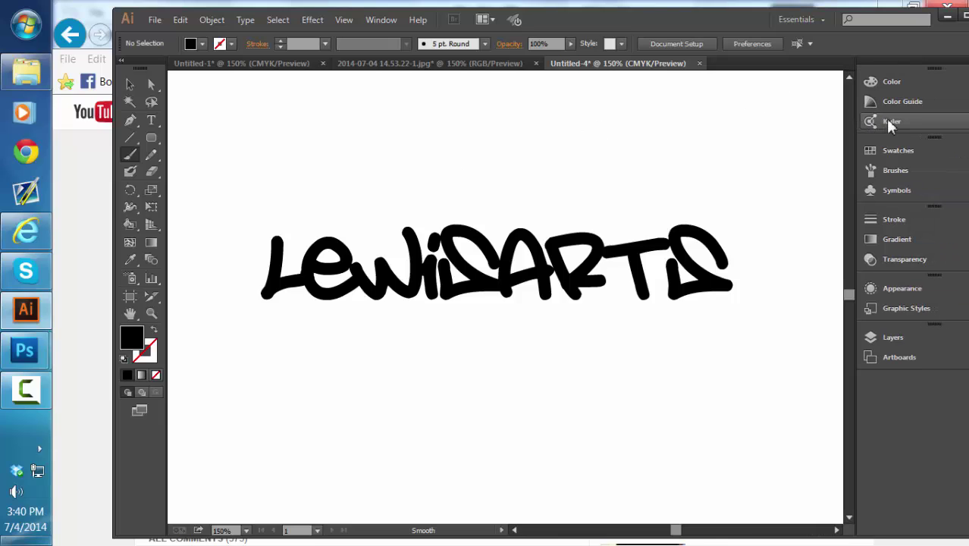
{"action": "left_click", "coordinate": [907, 170]}
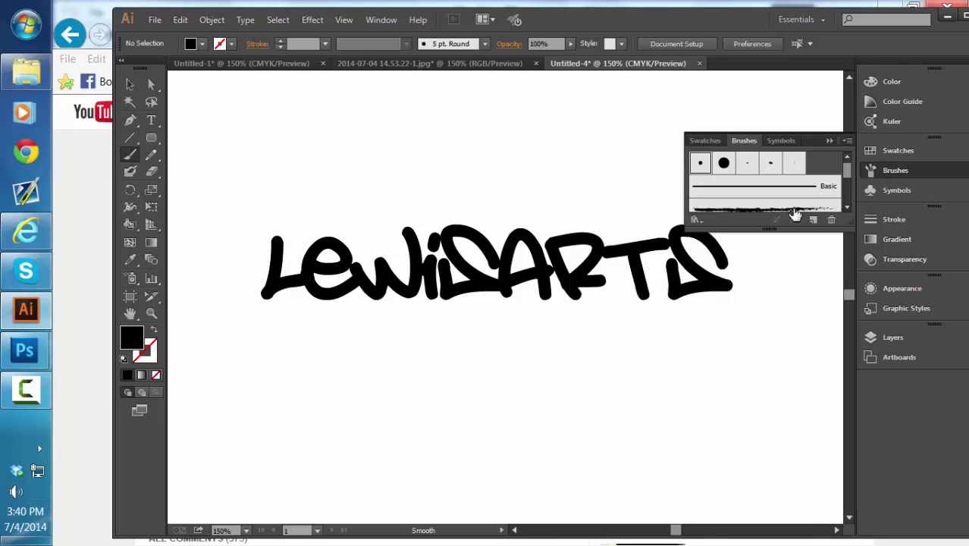
{"action": "mouse_move", "coordinate": [472, 214]}
{"action": "left_mouse_down"}
{"action": "mouse_move", "coordinate": [499, 232]}
{"action": "mouse_move", "coordinate": [514, 221]}
{"action": "left_mouse_up"}
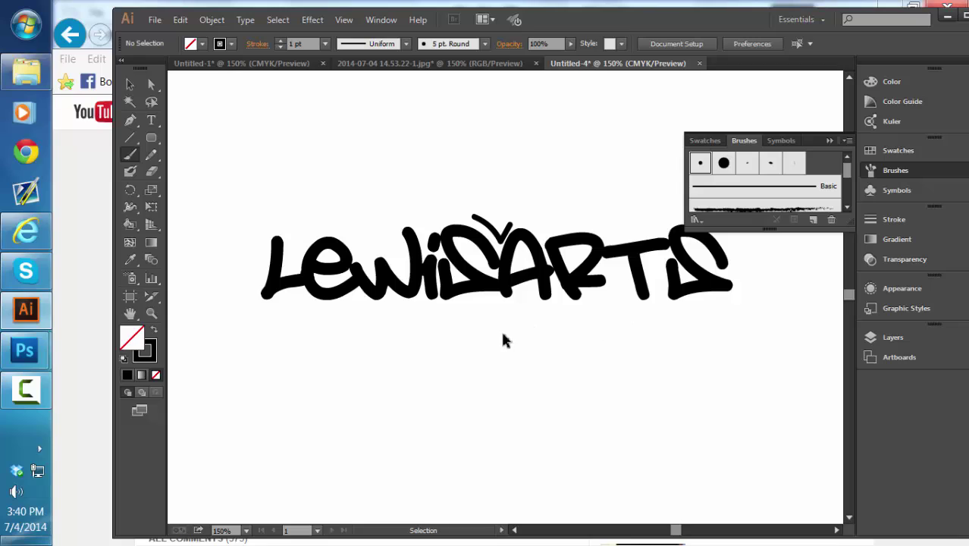
{"action": "key", "text": "ctrl+z"}
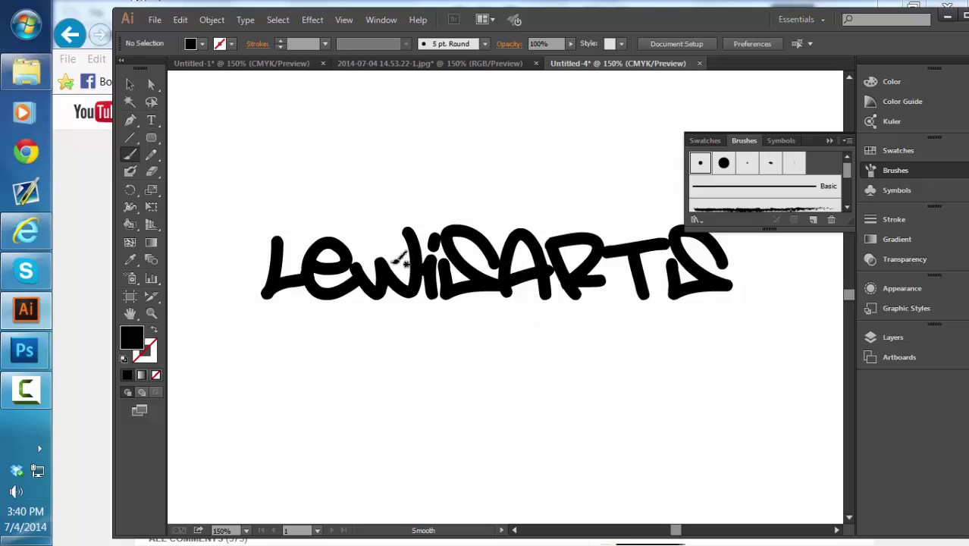
- Paint black accent strokes following the L, E, W and T, inside the A, and above the gap between the A and R
{"action": "mouse_move", "coordinate": [391, 250]}
{"action": "left_mouse_down"}
{"action": "mouse_move", "coordinate": [401, 261]}
{"action": "mouse_move", "coordinate": [399, 254]}
{"action": "left_mouse_up"}
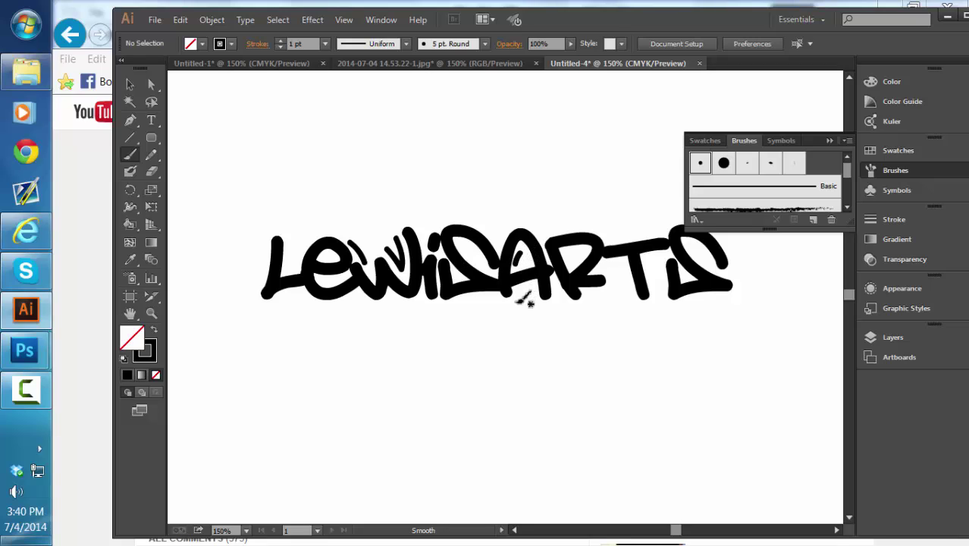
{"action": "mouse_move", "coordinate": [528, 219]}
{"action": "left_mouse_down"}
{"action": "mouse_move", "coordinate": [549, 235]}
{"action": "mouse_move", "coordinate": [603, 227]}
{"action": "left_mouse_up"}
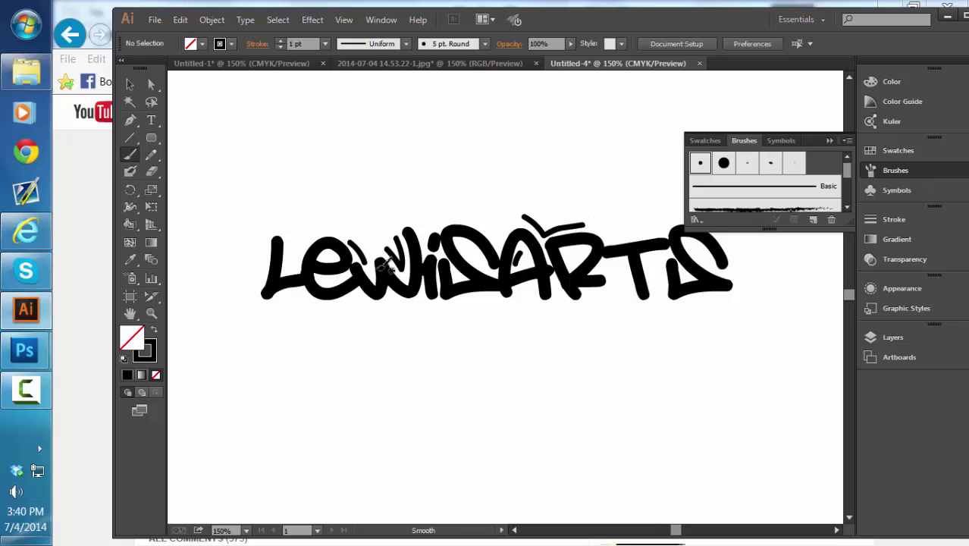
{"action": "mouse_move", "coordinate": [264, 256]}
{"action": "left_mouse_down"}
{"action": "mouse_move", "coordinate": [253, 303]}
{"action": "mouse_move", "coordinate": [292, 299]}
{"action": "mouse_move", "coordinate": [315, 289]}
{"action": "mouse_move", "coordinate": [320, 241]}
{"action": "mouse_move", "coordinate": [347, 226]}
{"action": "left_mouse_up"}
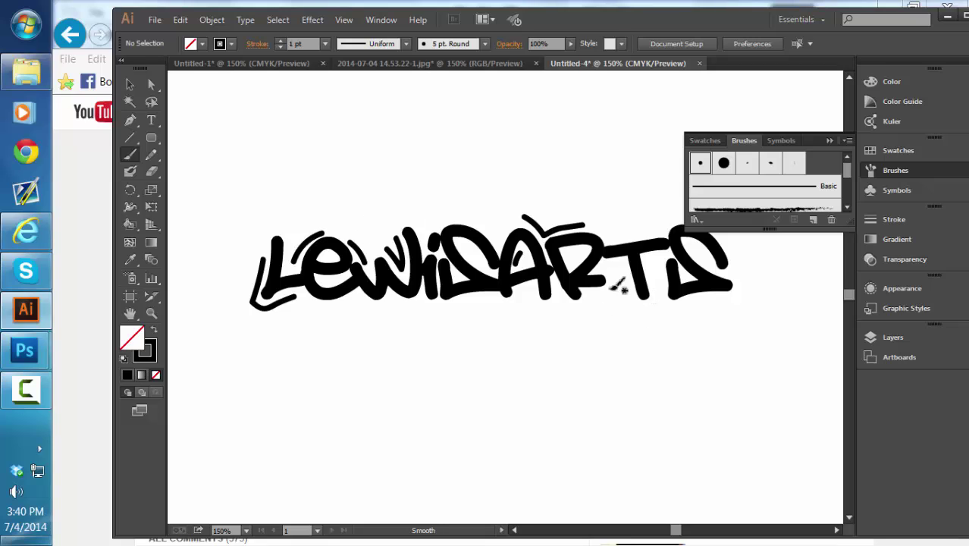
{"action": "mouse_move", "coordinate": [604, 265]}
{"action": "left_mouse_down"}
{"action": "mouse_move", "coordinate": [619, 262]}
{"action": "mouse_move", "coordinate": [639, 283]}
{"action": "mouse_move", "coordinate": [637, 307]}
{"action": "left_mouse_up"}
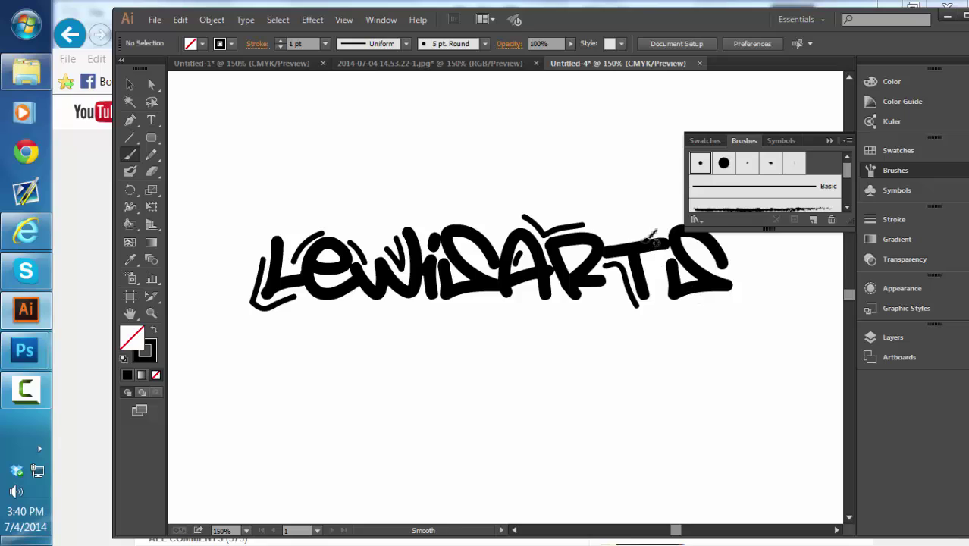
- Move the brush presets clear of the lettering and paint curved accent strokes over both S letters
{"action": "mouse_move", "coordinate": [813, 139]}
{"action": "left_mouse_down"}
{"action": "mouse_move", "coordinate": [793, 115]}
{"action": "mouse_move", "coordinate": [797, 79]}
{"action": "left_mouse_up"}
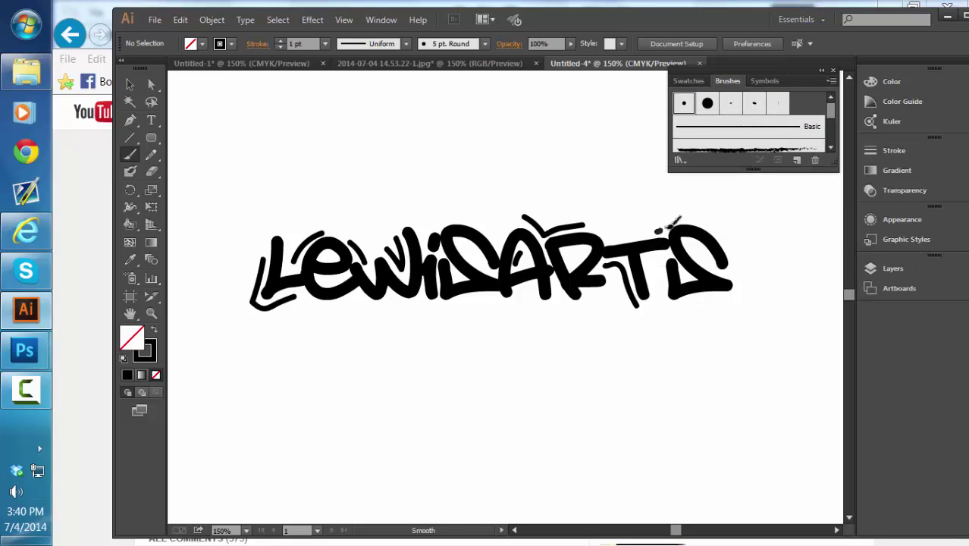
{"action": "mouse_move", "coordinate": [672, 223]}
{"action": "left_mouse_down"}
{"action": "mouse_move", "coordinate": [729, 221]}
{"action": "mouse_move", "coordinate": [729, 252]}
{"action": "left_mouse_up"}
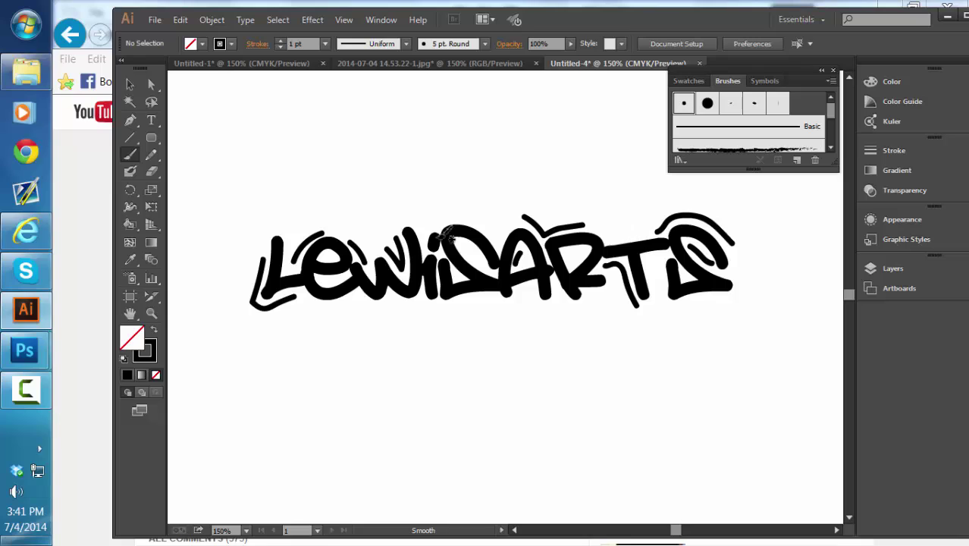
{"action": "mouse_move", "coordinate": [439, 226]}
{"action": "left_mouse_down"}
{"action": "mouse_move", "coordinate": [484, 217]}
{"action": "mouse_move", "coordinate": [513, 243]}
{"action": "left_mouse_up"}
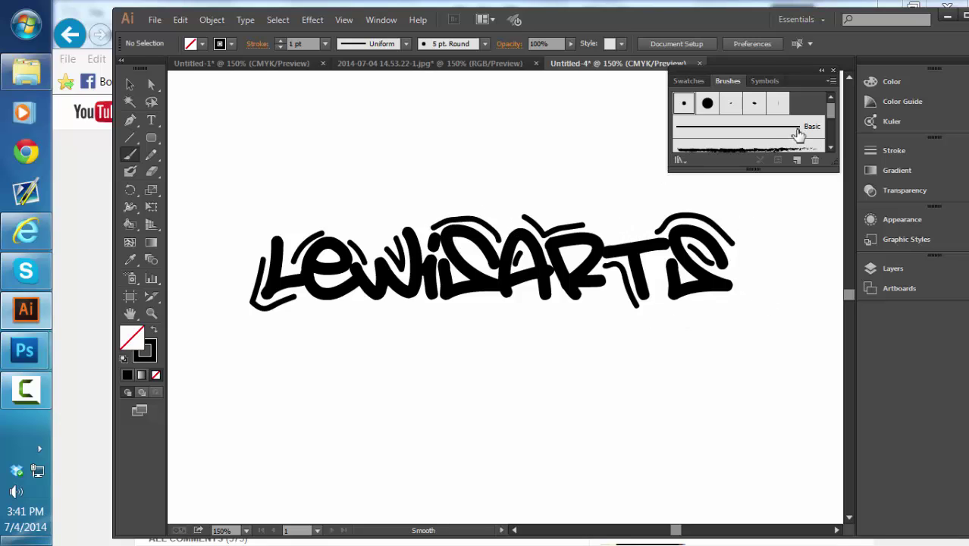
- Try a V-shaped accent above the A and R with the rough charcoal-style brush, and undo it
{"action": "left_click", "coordinate": [721, 149]}
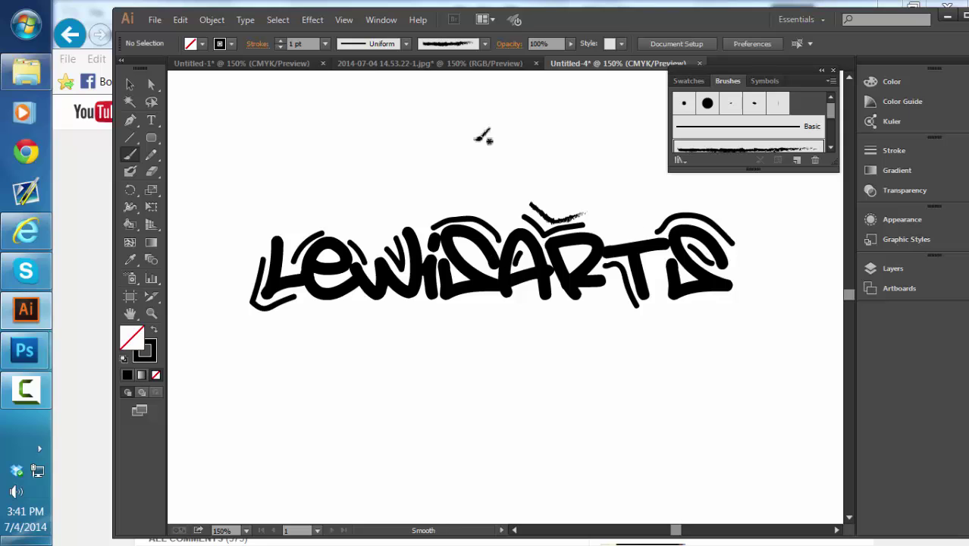
{"action": "key", "text": "ctrl+z"}
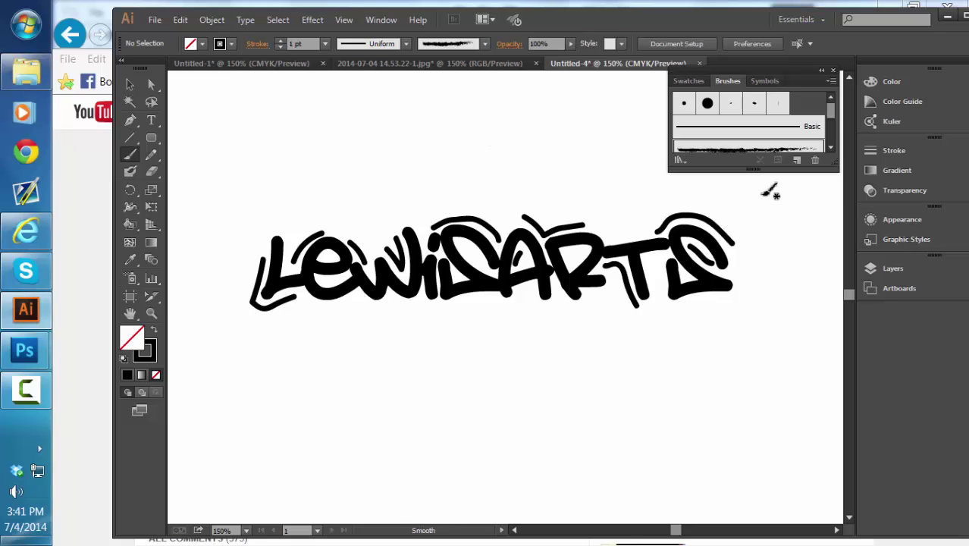
- Open the Artistic_Ink brush library and choose the solid ink brush with tapered ends
{"action": "left_click", "coordinate": [680, 161]}
{"action": "mouse_move", "coordinate": [724, 219]}
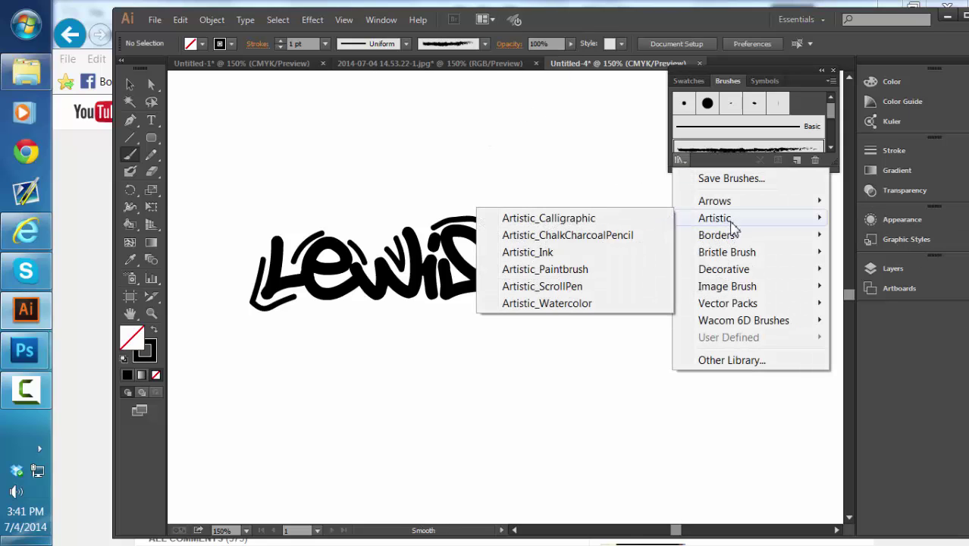
{"action": "left_click", "coordinate": [599, 267]}
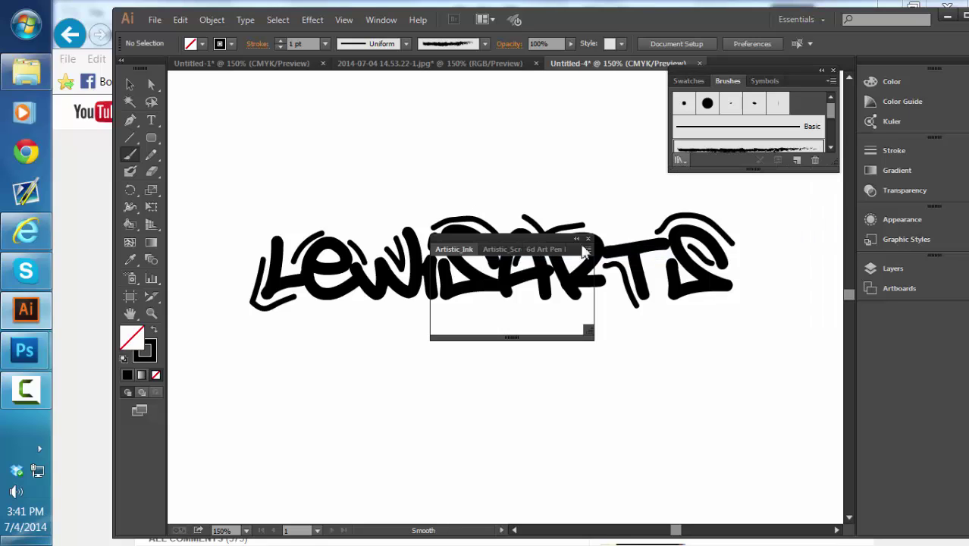
{"action": "left_click_drag", "start_coordinate": [586, 282], "coordinate": [590, 313]}
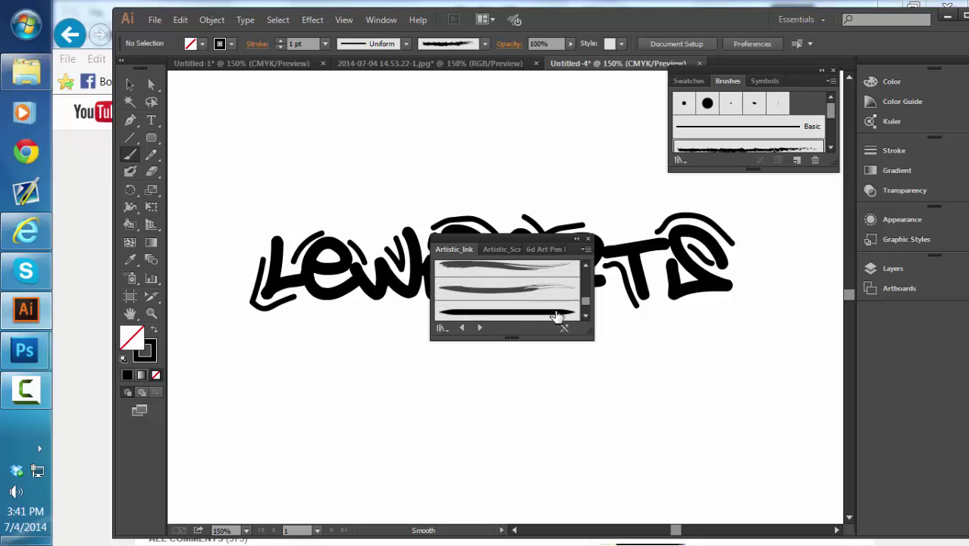
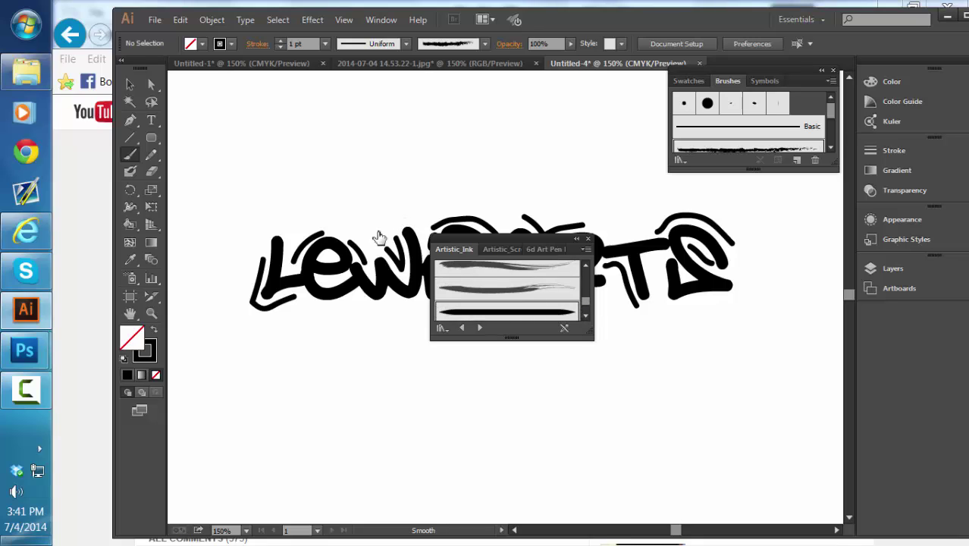
- Paint tapered accent strokes around the E, above the T, and below the W, first S, A and last S, with the brush library moved clear
{"action": "mouse_move", "coordinate": [329, 217]}
{"action": "left_mouse_down"}
{"action": "mouse_move", "coordinate": [371, 236]}
{"action": "mouse_move", "coordinate": [384, 262]}
{"action": "left_mouse_up"}
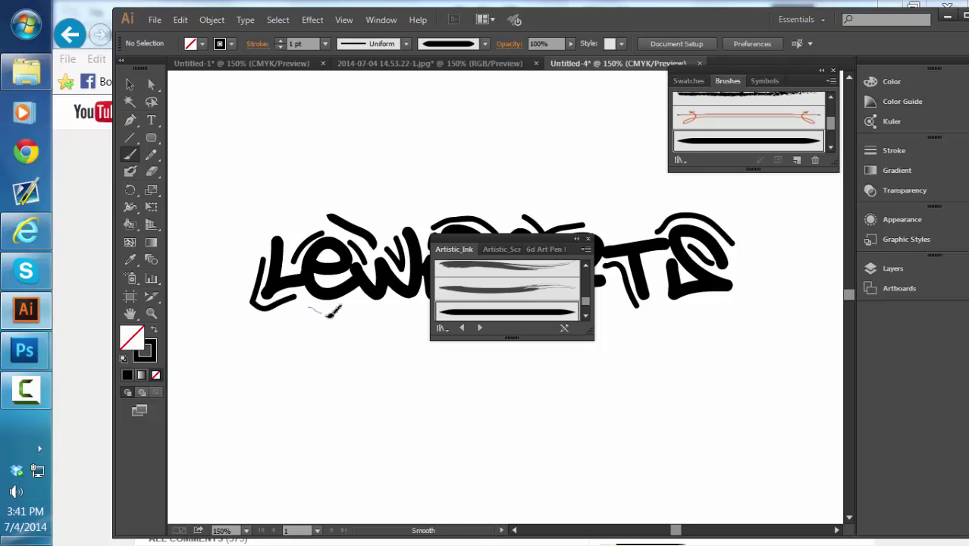
{"action": "left_click_drag", "start_coordinate": [357, 302], "coordinate": [361, 304]}
{"action": "left_click_drag", "start_coordinate": [536, 246], "coordinate": [634, 351]}
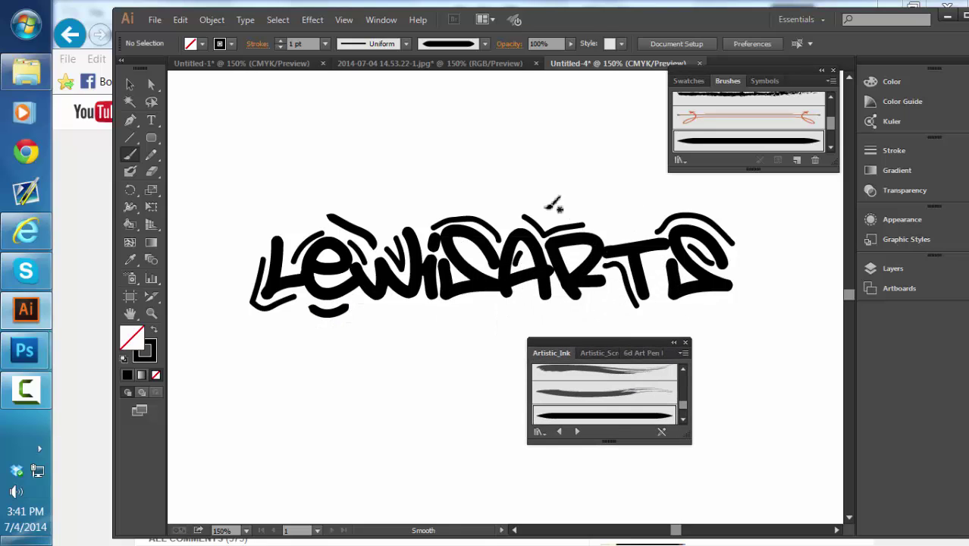
{"action": "left_click_drag", "start_coordinate": [659, 206], "coordinate": [661, 204]}
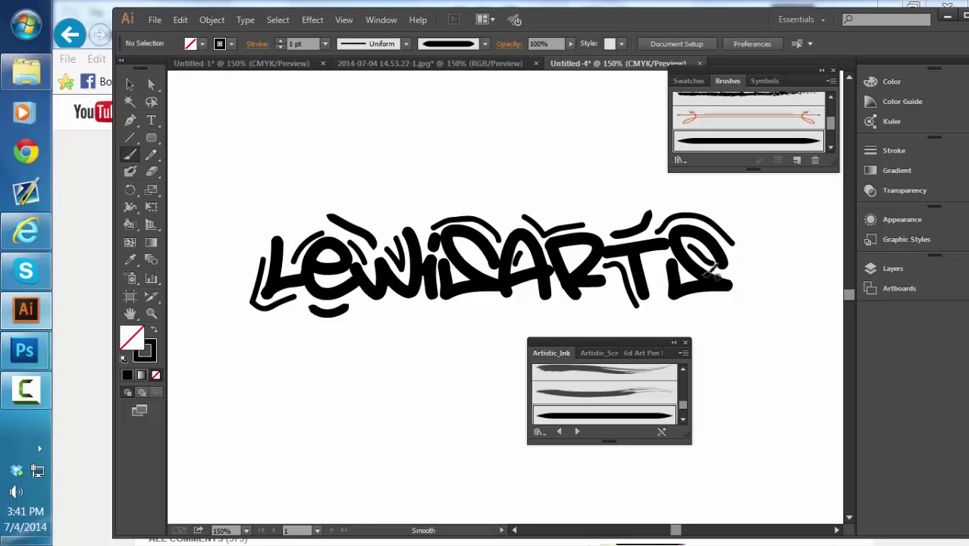
{"action": "left_click_drag", "start_coordinate": [558, 312], "coordinate": [558, 313]}
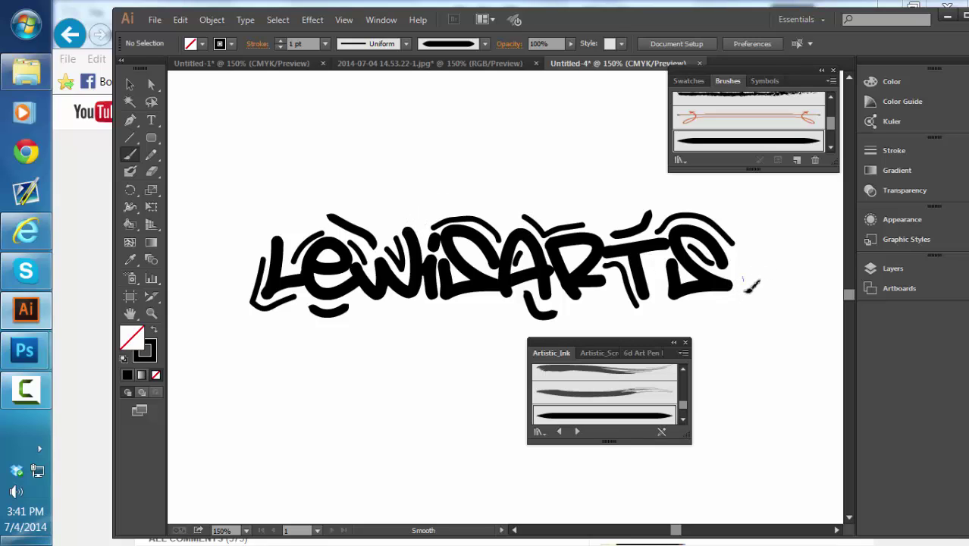
{"action": "left_click_drag", "start_coordinate": [733, 305], "coordinate": [693, 308]}
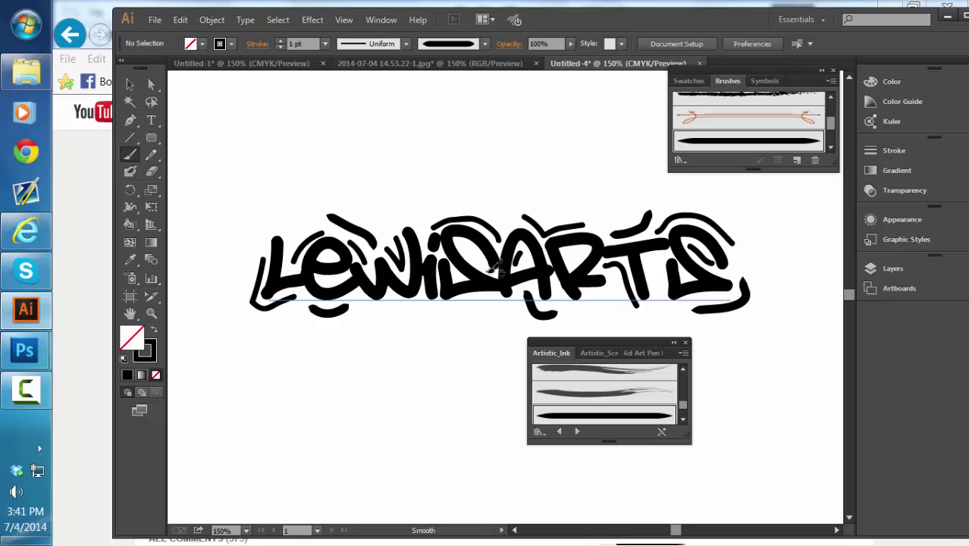
{"action": "left_click_drag", "start_coordinate": [422, 323], "coordinate": [424, 319]}
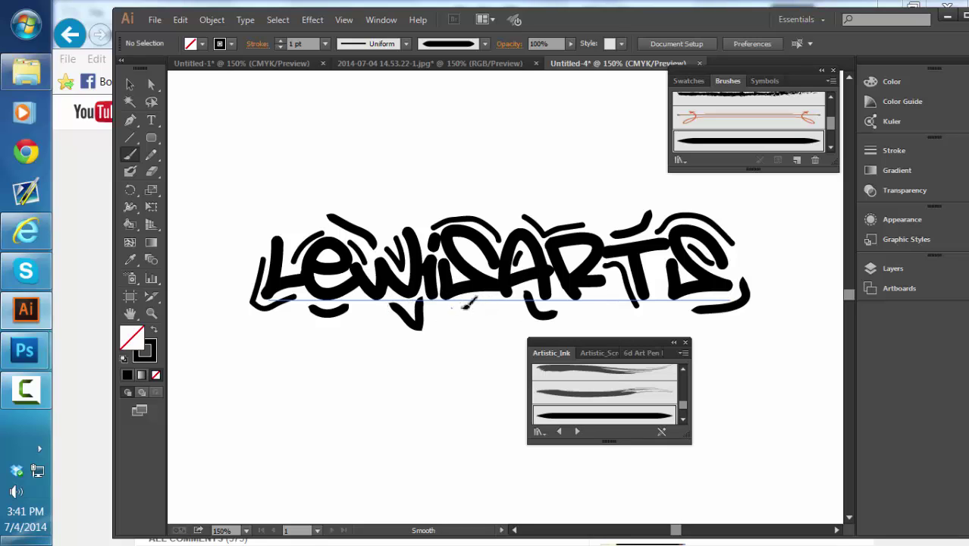
{"action": "left_click_drag", "start_coordinate": [513, 307], "coordinate": [525, 311]}
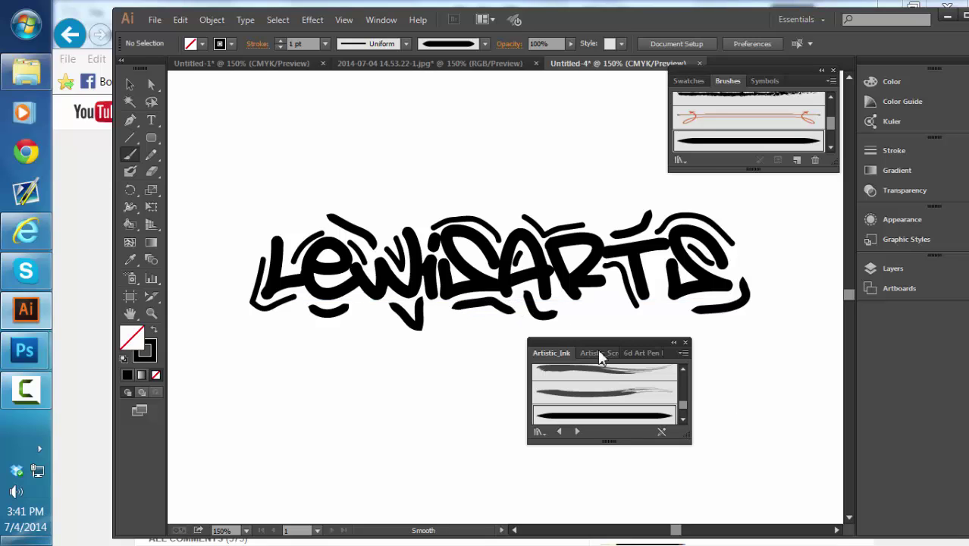
- Browse the brush libraries and switch to Artistic_ChalkCharcoalPencil
{"action": "left_click", "coordinate": [635, 353]}
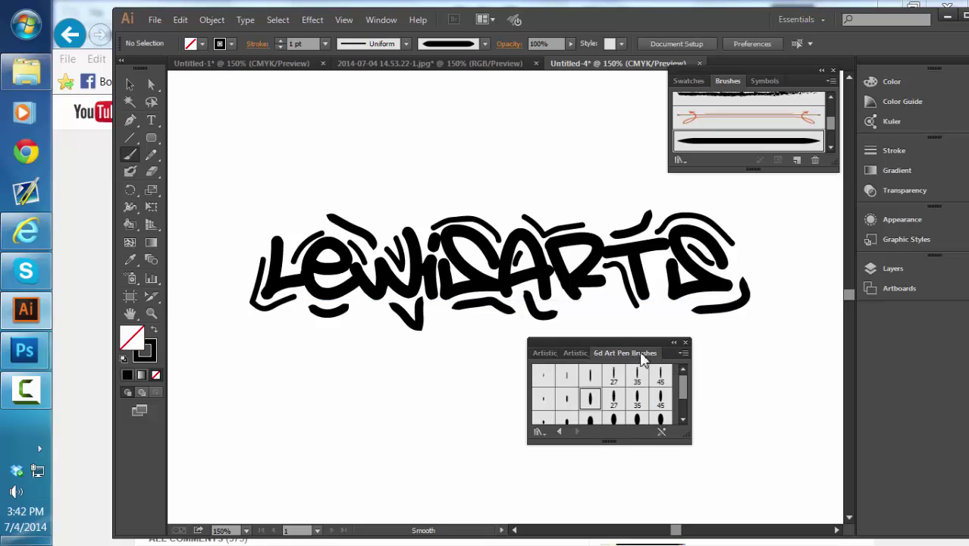
{"action": "left_click", "coordinate": [576, 362]}
{"action": "left_click", "coordinate": [558, 431]}
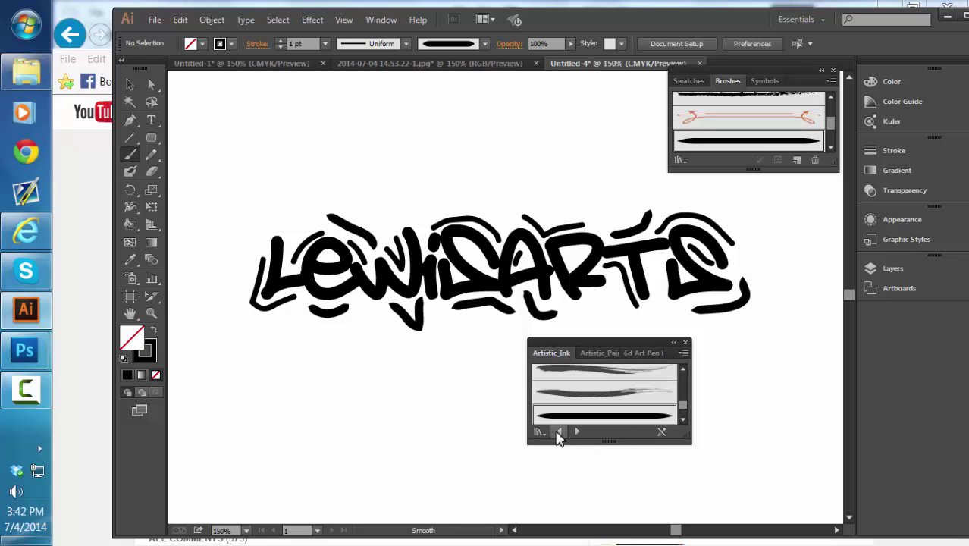
{"action": "left_click", "coordinate": [557, 432]}
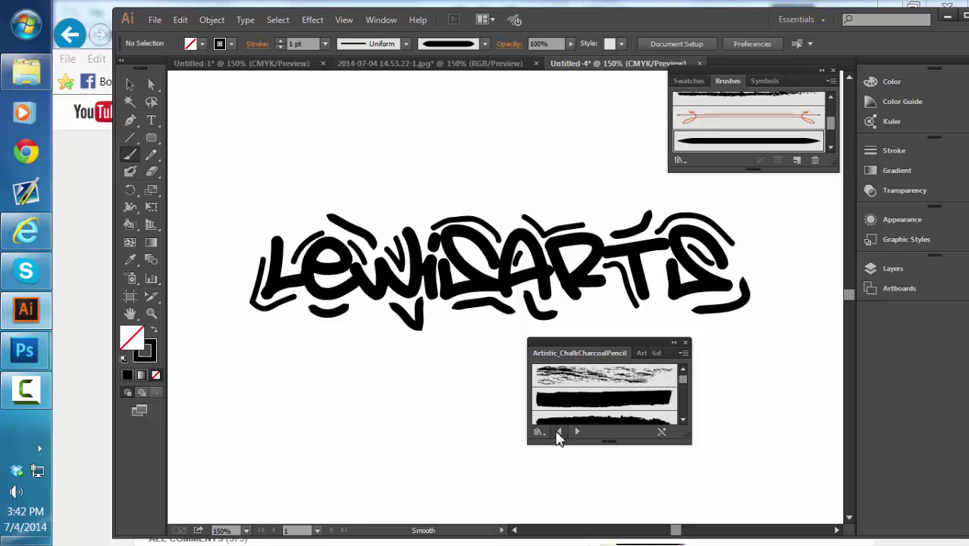
{"action": "left_click", "coordinate": [558, 432]}
{"action": "left_click", "coordinate": [558, 431]}
{"action": "left_click", "coordinate": [558, 432]}
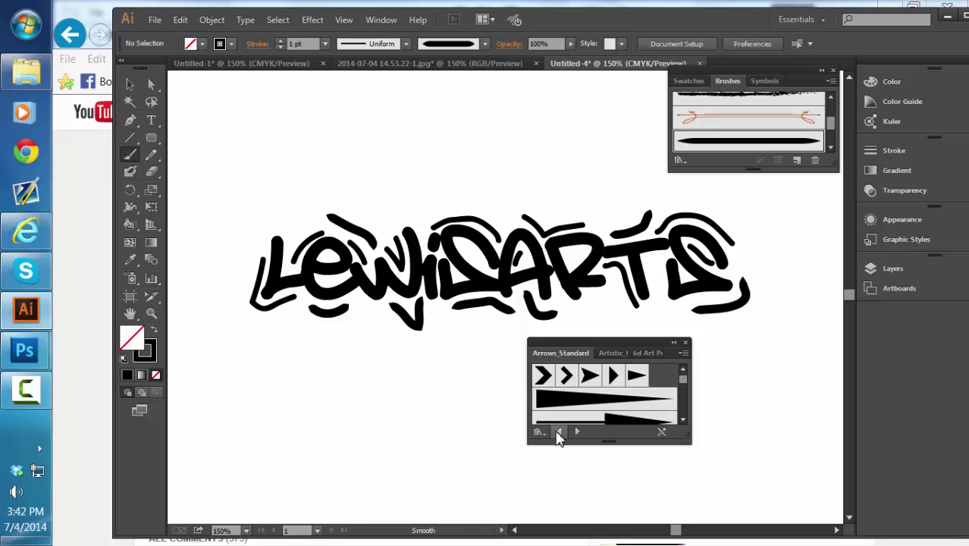
{"action": "left_click", "coordinate": [577, 431]}
{"action": "left_click", "coordinate": [577, 432]}
{"action": "left_click", "coordinate": [577, 431]}
- Choose the thin solid charcoal line brush, try a stroke above the A and R, and undo it
{"action": "left_click", "coordinate": [682, 418]}
{"action": "left_click", "coordinate": [682, 418]}
{"action": "left_click", "coordinate": [682, 419]}
{"action": "left_click", "coordinate": [683, 419]}
{"action": "left_click", "coordinate": [683, 419]}
{"action": "left_click", "coordinate": [682, 419]}
{"action": "left_click", "coordinate": [607, 390]}
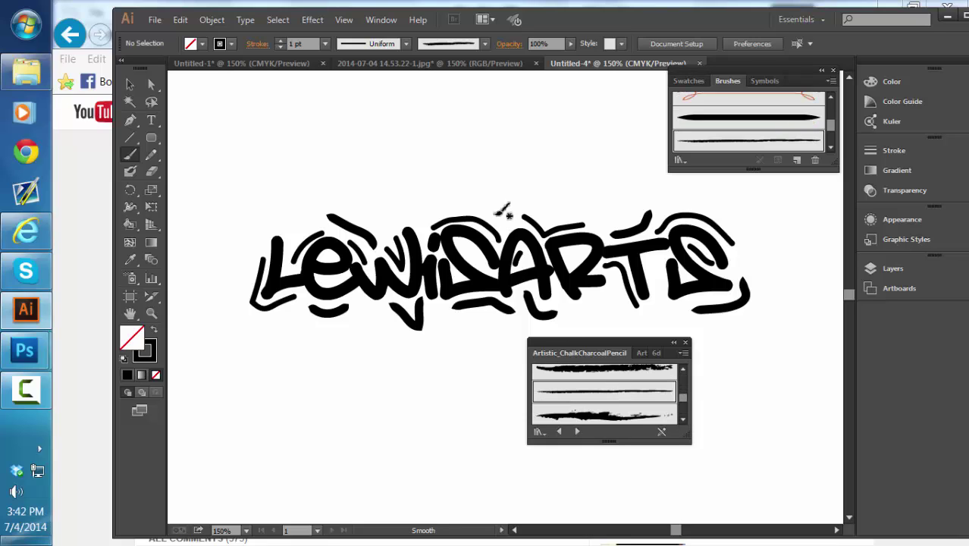
{"action": "left_click_drag", "start_coordinate": [598, 223], "coordinate": [600, 222]}
{"action": "key", "text": "ctrl+z"}
- Paint thin accent strokes below the A and R, inside the first S and the E, above the W, and below the gap between E and W
{"action": "left_click_drag", "start_coordinate": [582, 307], "coordinate": [584, 307]}
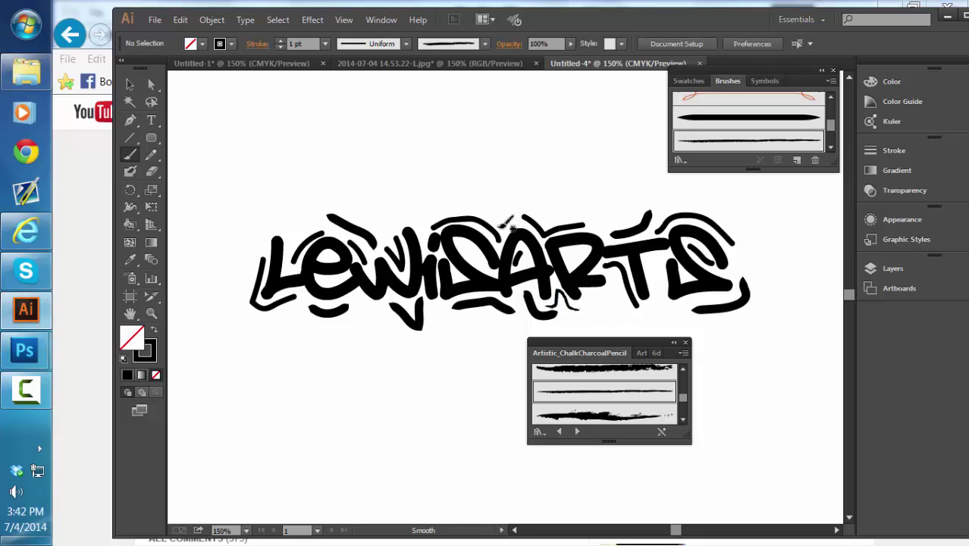
{"action": "left_click_drag", "start_coordinate": [484, 261], "coordinate": [485, 262]}
{"action": "left_click_drag", "start_coordinate": [404, 235], "coordinate": [406, 234]}
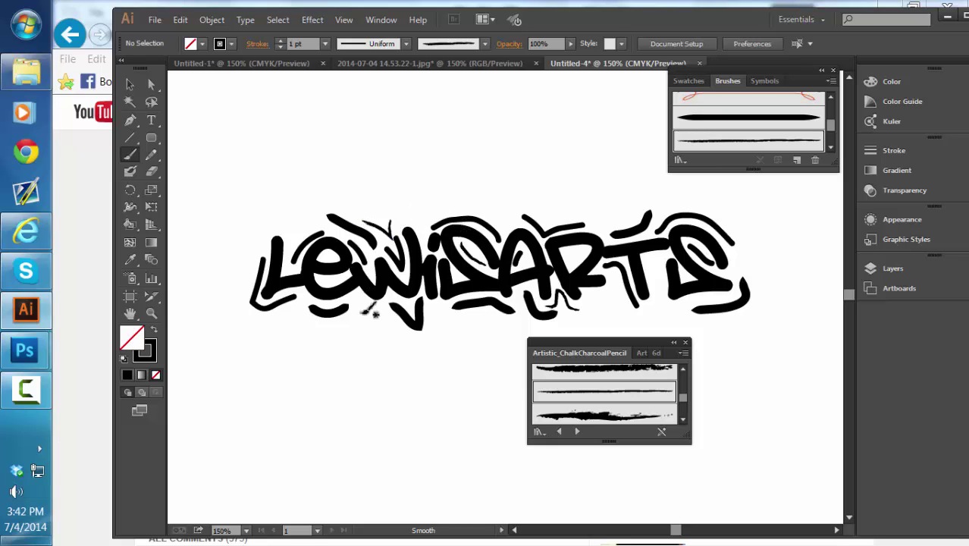
{"action": "left_click_drag", "start_coordinate": [365, 294], "coordinate": [367, 296]}
{"action": "left_click_drag", "start_coordinate": [345, 254], "coordinate": [346, 251]}
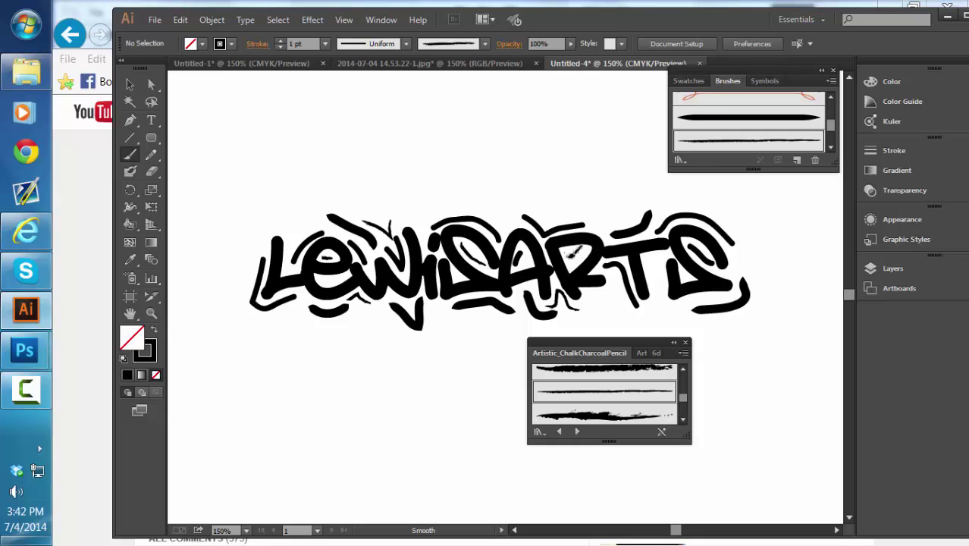
- Paint thin accents inside the R, beside the T, below the last S, and along the upper and lower parts of the L
{"action": "left_click_drag", "start_coordinate": [591, 253], "coordinate": [593, 251]}
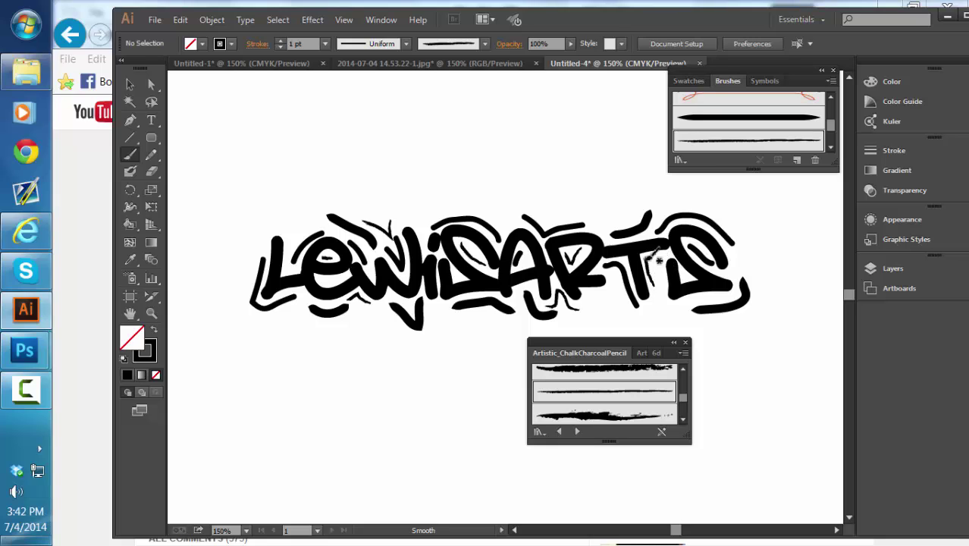
{"action": "left_click_drag", "start_coordinate": [669, 253], "coordinate": [675, 252]}
{"action": "left_click_drag", "start_coordinate": [719, 298], "coordinate": [729, 297]}
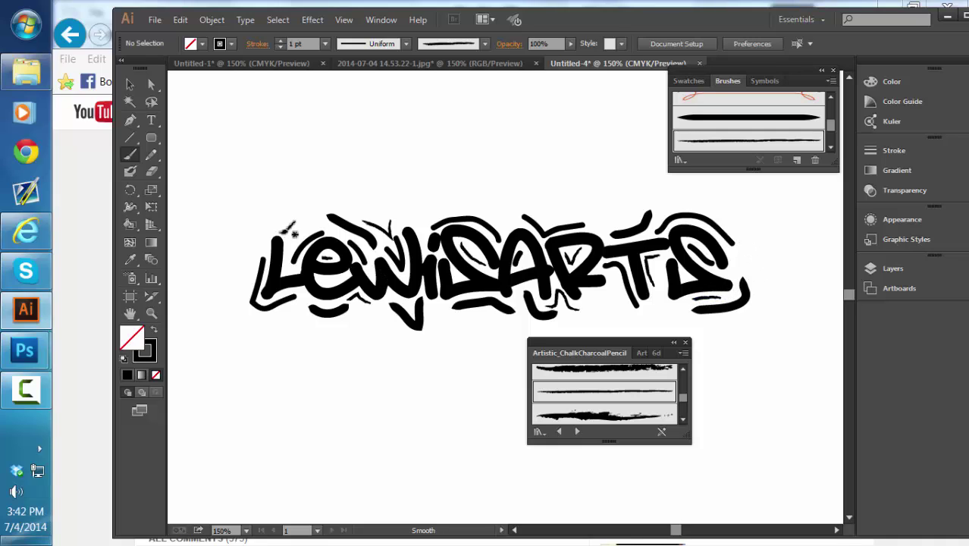
{"action": "left_click_drag", "start_coordinate": [295, 249], "coordinate": [297, 252]}
{"action": "left_click_drag", "start_coordinate": [294, 272], "coordinate": [296, 273]}
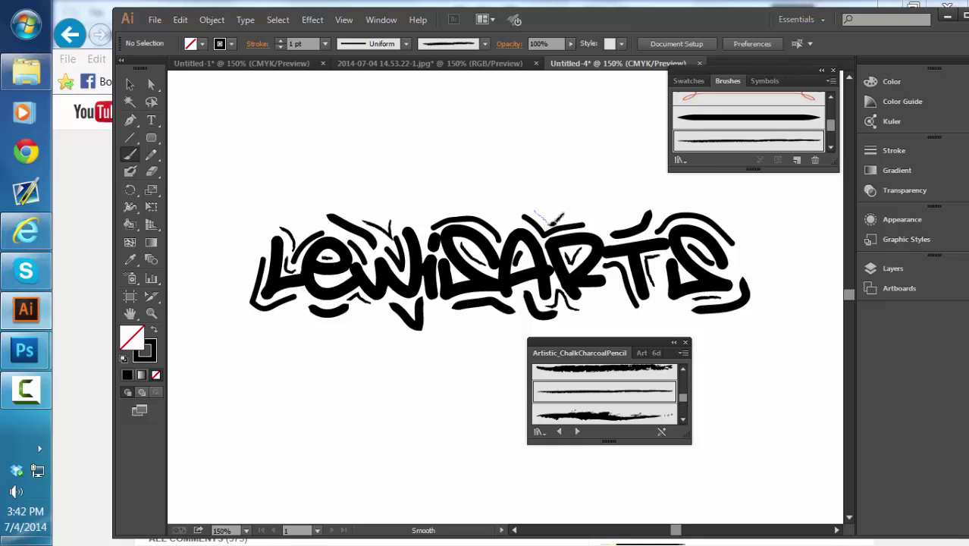
- Paint thin accents above the A and R, around the W, beneath the E, and beside the top of the first S
{"action": "left_click_drag", "start_coordinate": [577, 216], "coordinate": [582, 216]}
{"action": "left_click_drag", "start_coordinate": [416, 224], "coordinate": [426, 218]}
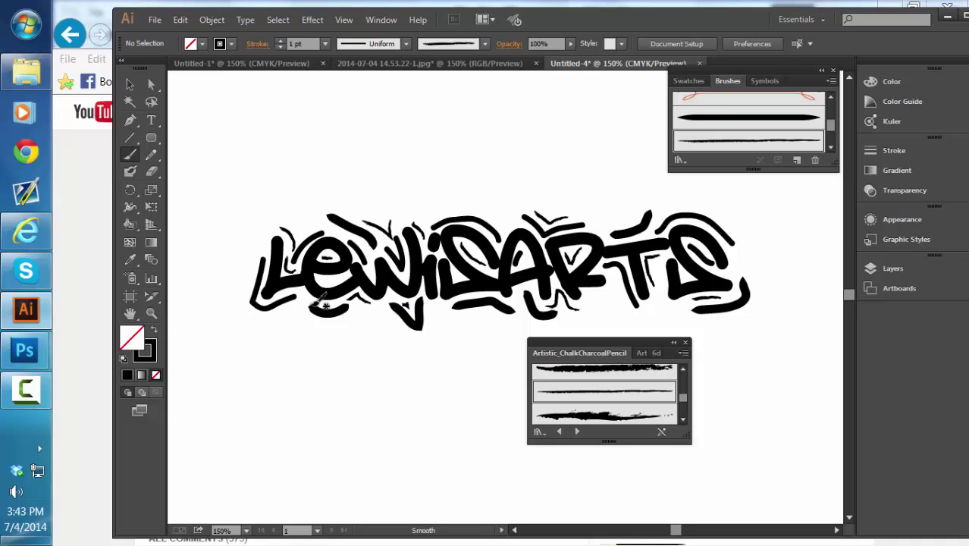
{"action": "left_click_drag", "start_coordinate": [342, 328], "coordinate": [357, 320]}
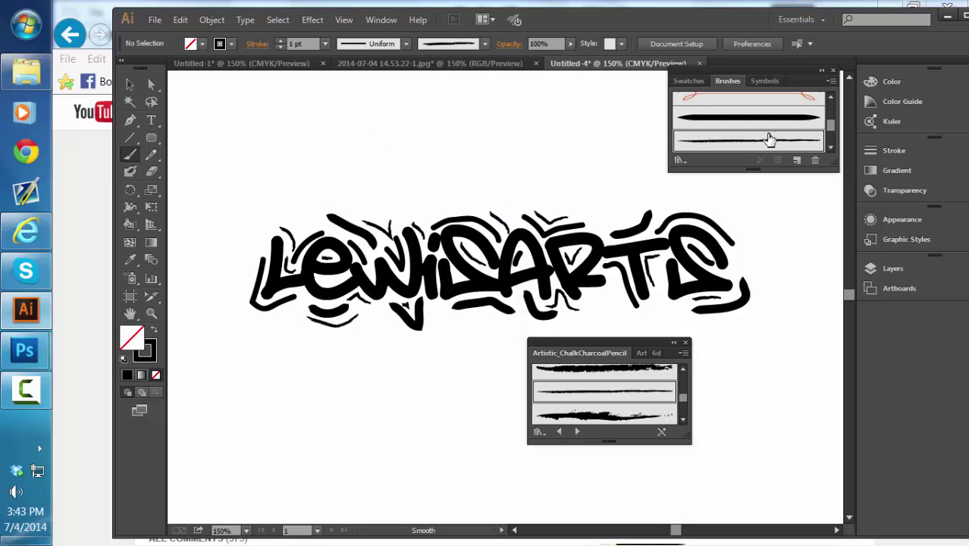
- Choose the fine broken-line brush from Artistic_ChalkCharcoalPencil and paint small accents above the W and below the R
{"action": "left_click", "coordinate": [831, 147]}
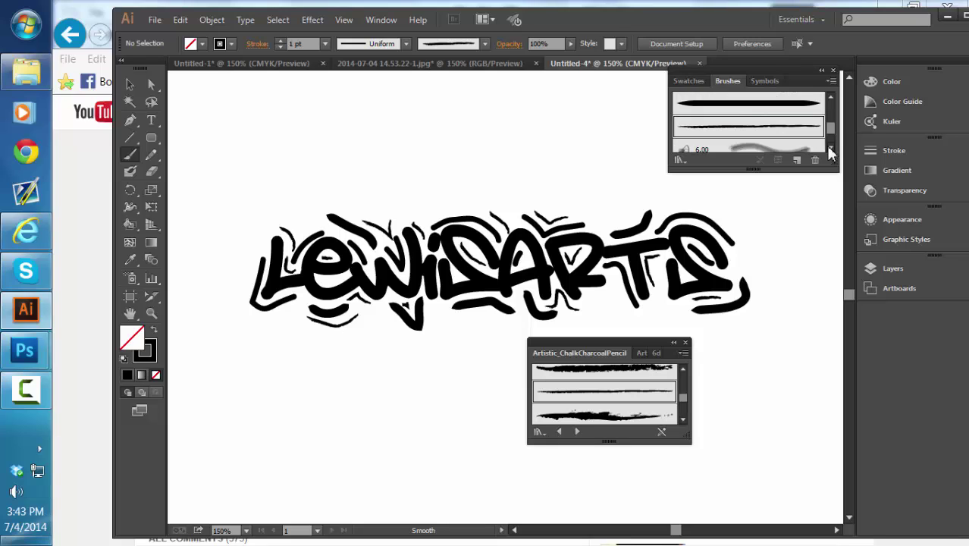
{"action": "left_click", "coordinate": [831, 97]}
{"action": "left_click", "coordinate": [683, 418]}
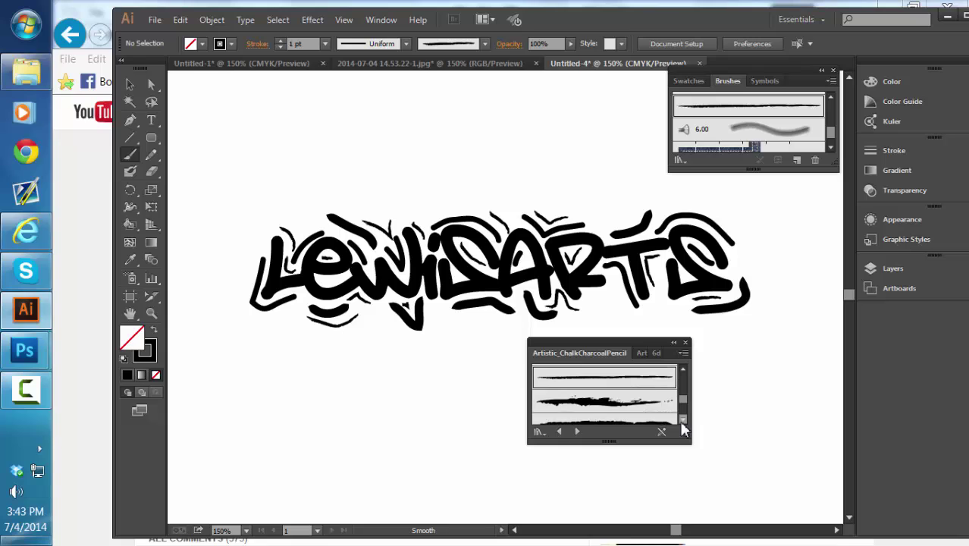
{"action": "left_click", "coordinate": [622, 385]}
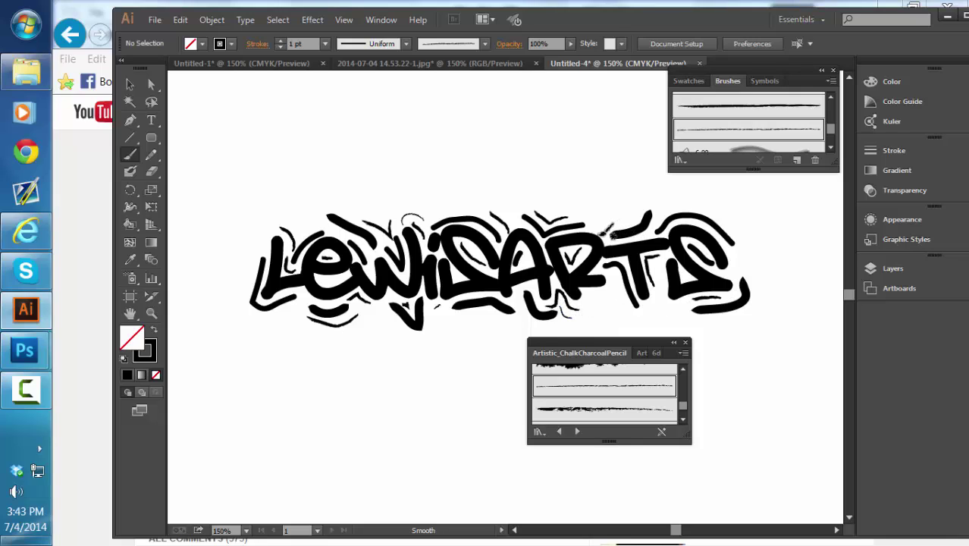
- Paint fine broken-line accents above the R and T, outside the L, above the E and W, beside the T, and above the last S
{"action": "left_click_drag", "start_coordinate": [644, 214], "coordinate": [647, 212]}
{"action": "left_click_drag", "start_coordinate": [249, 287], "coordinate": [257, 244]}
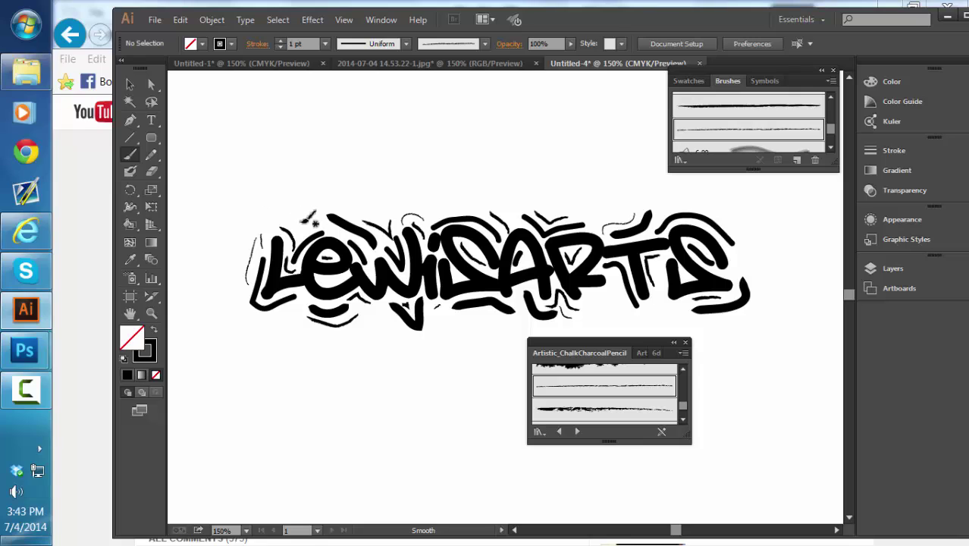
{"action": "mouse_move", "coordinate": [341, 211]}
{"action": "left_mouse_down"}
{"action": "mouse_move", "coordinate": [367, 206]}
{"action": "mouse_move", "coordinate": [396, 226]}
{"action": "left_mouse_up"}
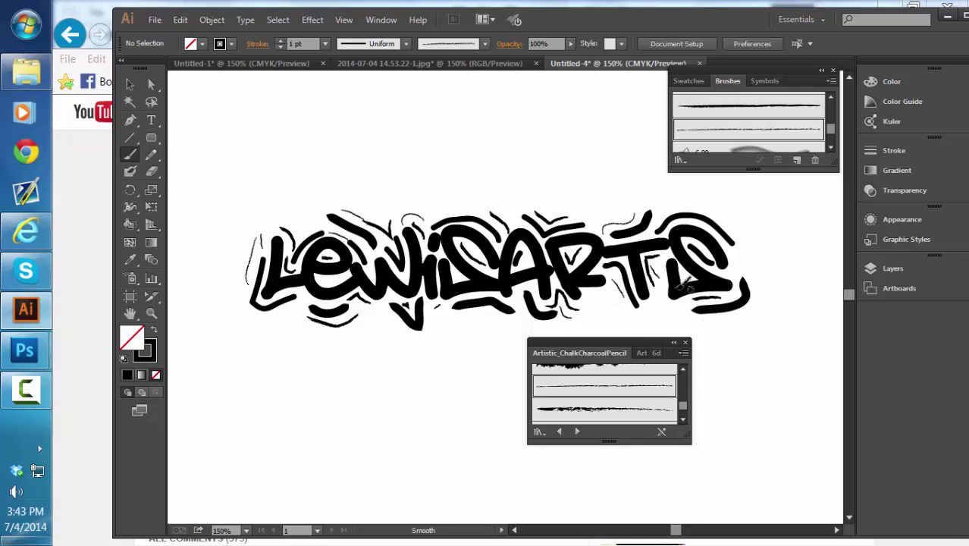
{"action": "mouse_move", "coordinate": [704, 281]}
{"action": "left_mouse_down"}
{"action": "mouse_move", "coordinate": [755, 296]}
{"action": "mouse_move", "coordinate": [711, 244]}
{"action": "mouse_move", "coordinate": [723, 221]}
{"action": "left_mouse_up"}
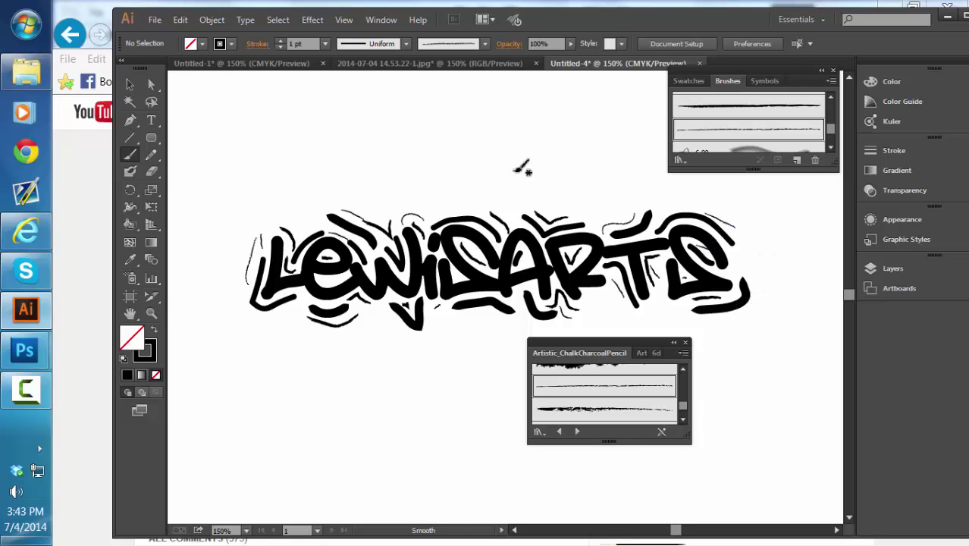
- Collapse the brush library and export the lettering with Save for Web as a transparent PNG-24 named Tutorial on the Desktop
{"action": "left_click", "coordinate": [674, 343]}
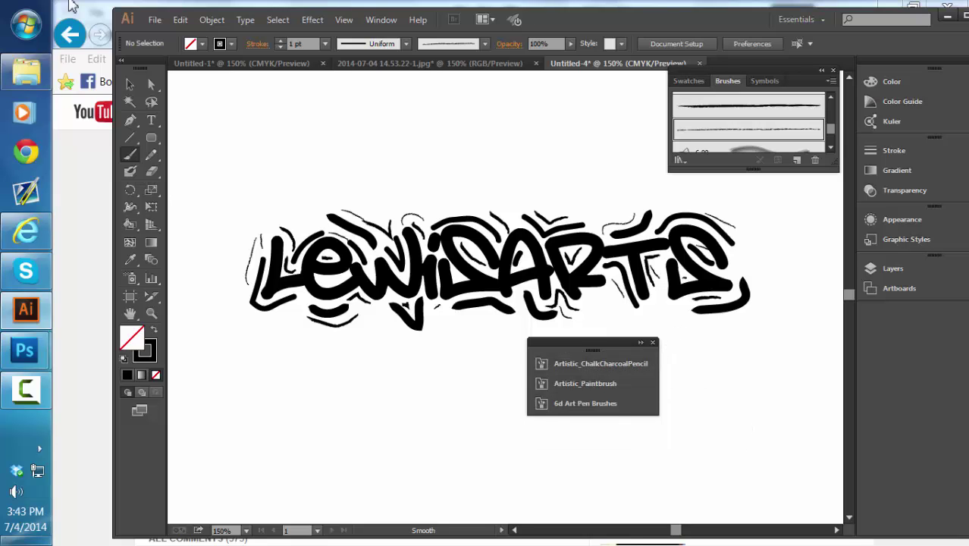
{"action": "left_click", "coordinate": [154, 19]}
{"action": "key", "text": "Escape"}
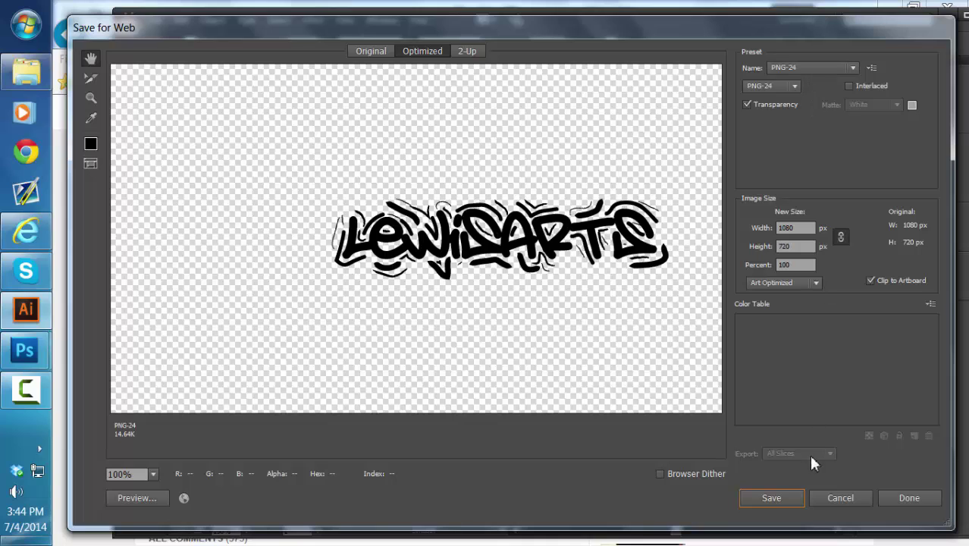
{"action": "left_click", "coordinate": [768, 499]}
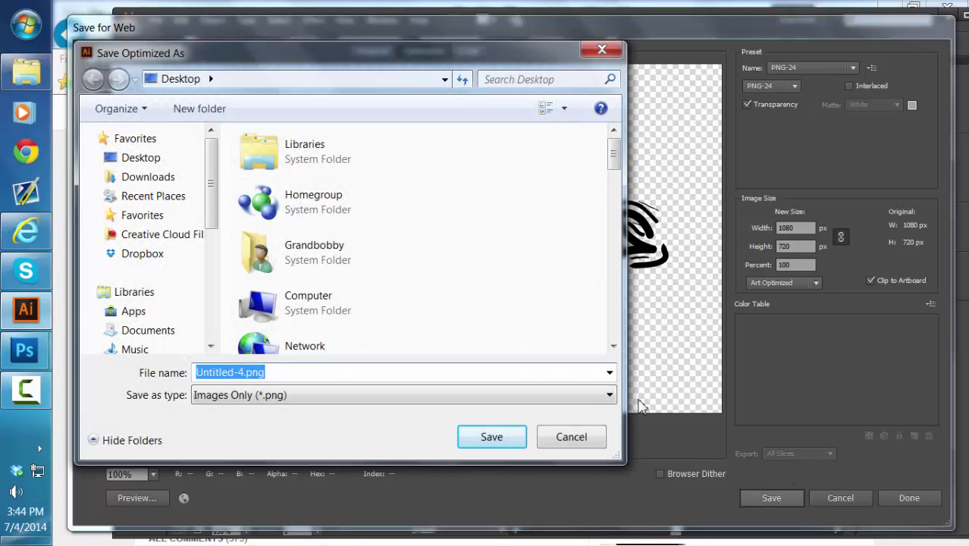
{"action": "type", "text": "Tutorial"}
{"action": "key", "text": "Return"}
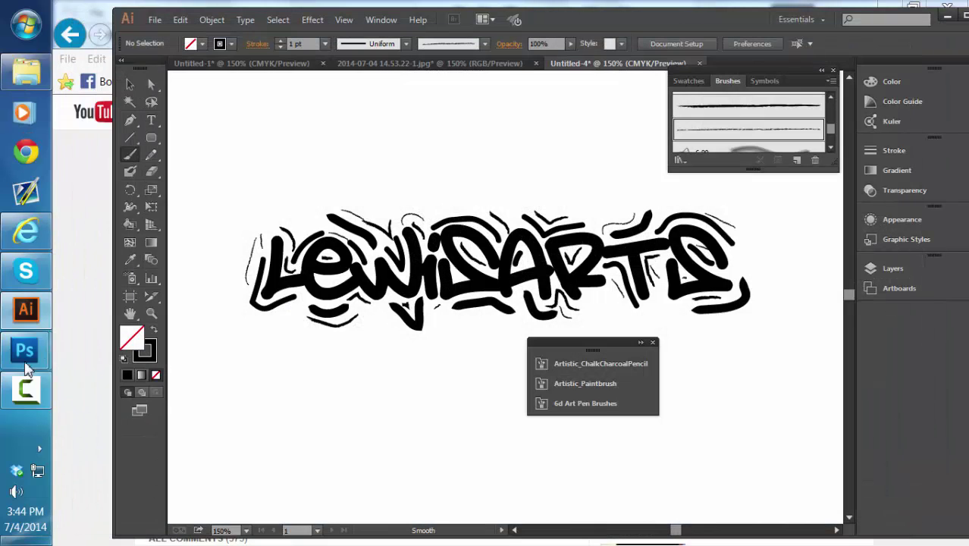
- Switch to Photoshop with the ModernTemplate.psd document
{"action": "mouse_move", "coordinate": [27, 350]}
{"action": "left_click", "coordinate": [98, 294]}
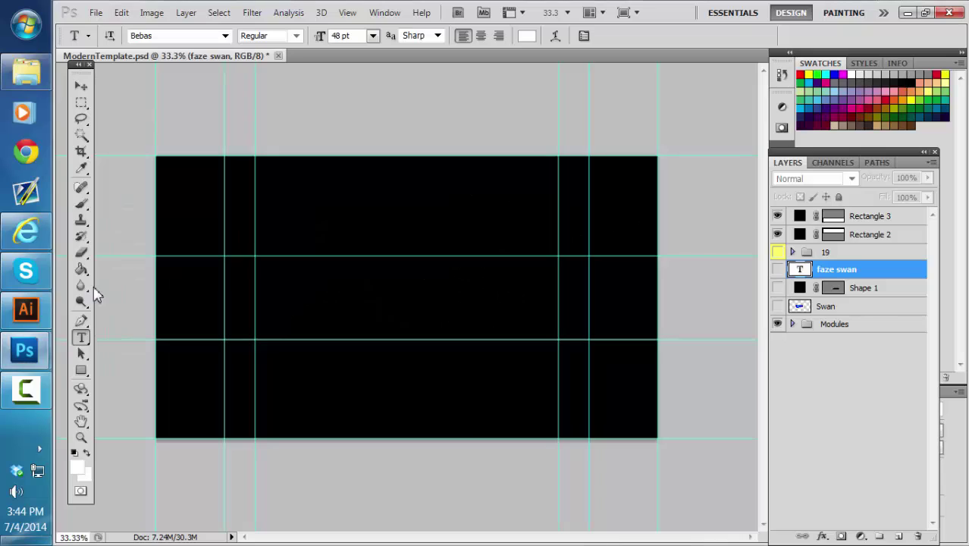
- Open Tutorial.png from the Desktop
{"action": "left_click", "coordinate": [96, 13]}
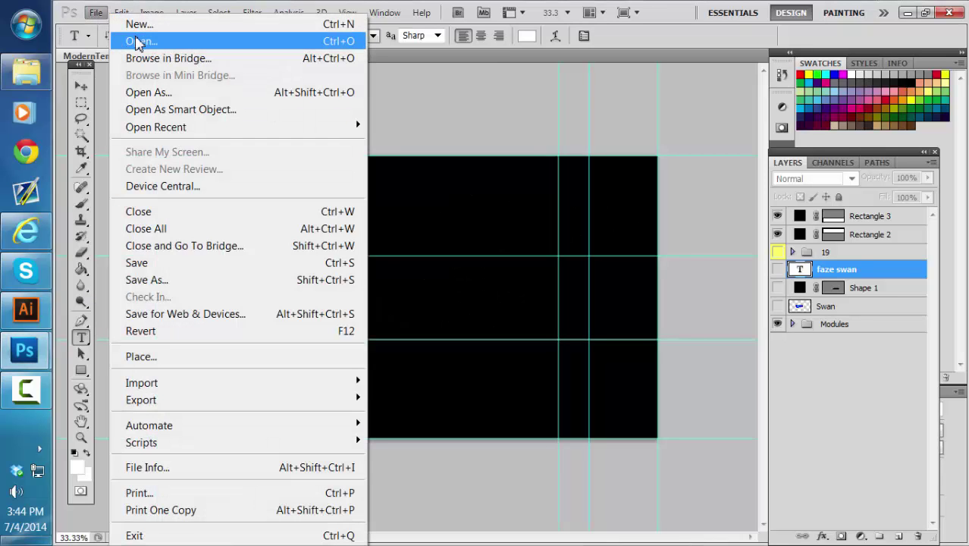
{"action": "left_click", "coordinate": [133, 39]}
{"action": "left_click", "coordinate": [325, 130]}
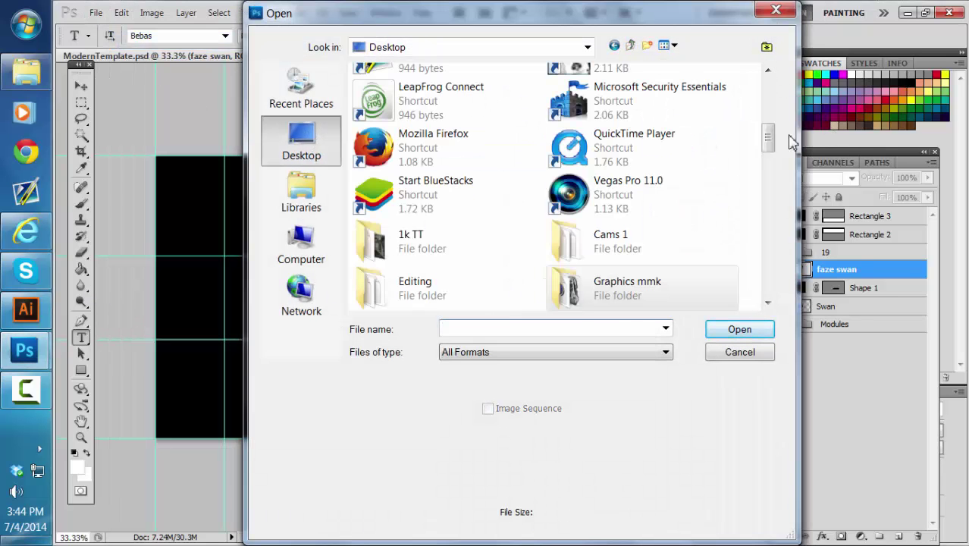
{"action": "left_click_drag", "start_coordinate": [768, 140], "coordinate": [768, 278]}
{"action": "scroll", "coordinate": [766, 271], "scroll_direction": "up", "scroll_amount": 3}
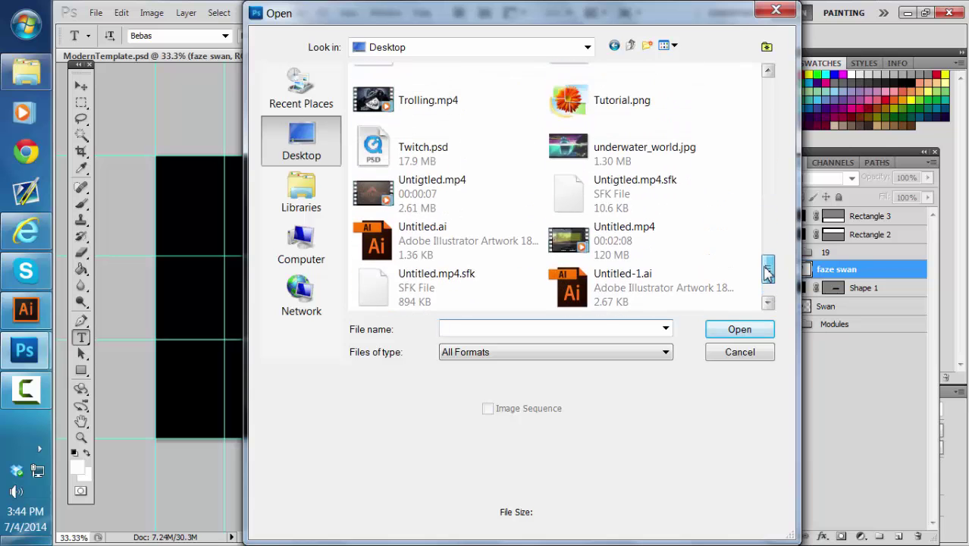
{"action": "left_click", "coordinate": [590, 135]}
{"action": "double_click", "coordinate": [591, 136]}
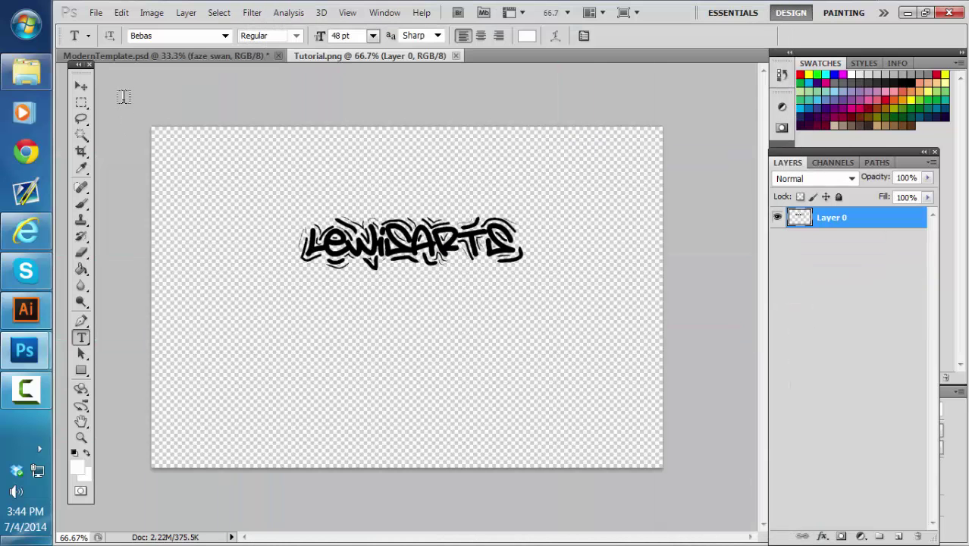
- Move the lettering slightly down and left, start a Free Transform warp, adjust its right side and undo the change to its left side
{"action": "left_click", "coordinate": [81, 86]}
{"action": "left_click_drag", "start_coordinate": [396, 258], "coordinate": [386, 276]}
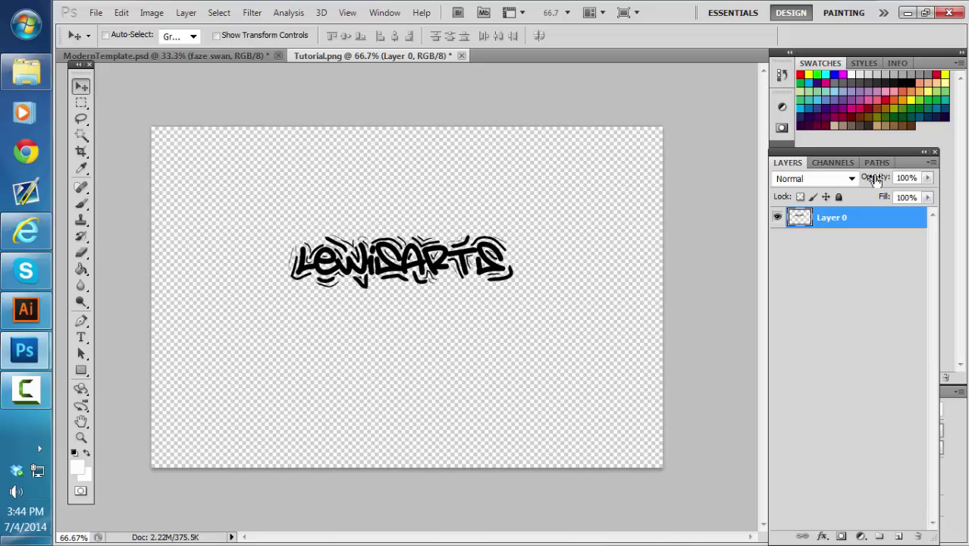
{"action": "left_click", "coordinate": [120, 13]}
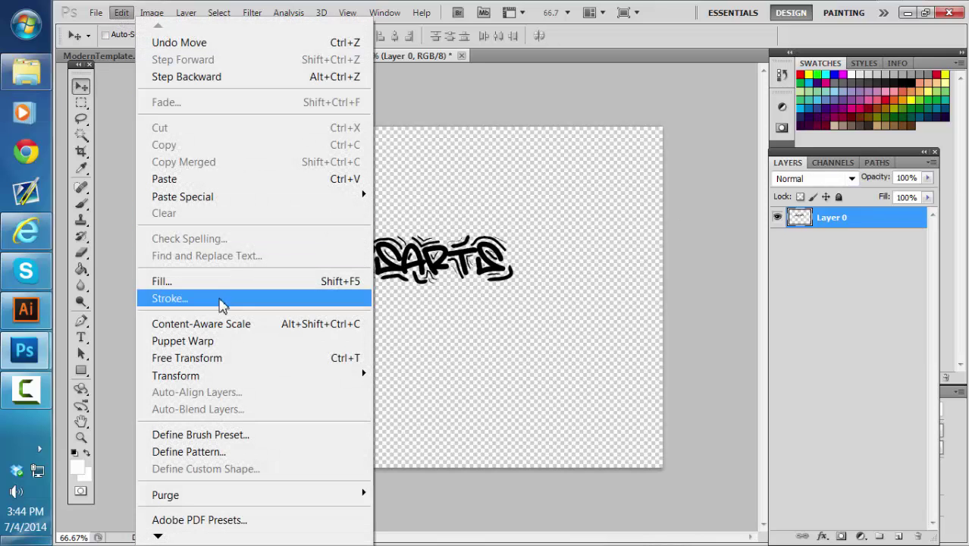
{"action": "left_click", "coordinate": [241, 358]}
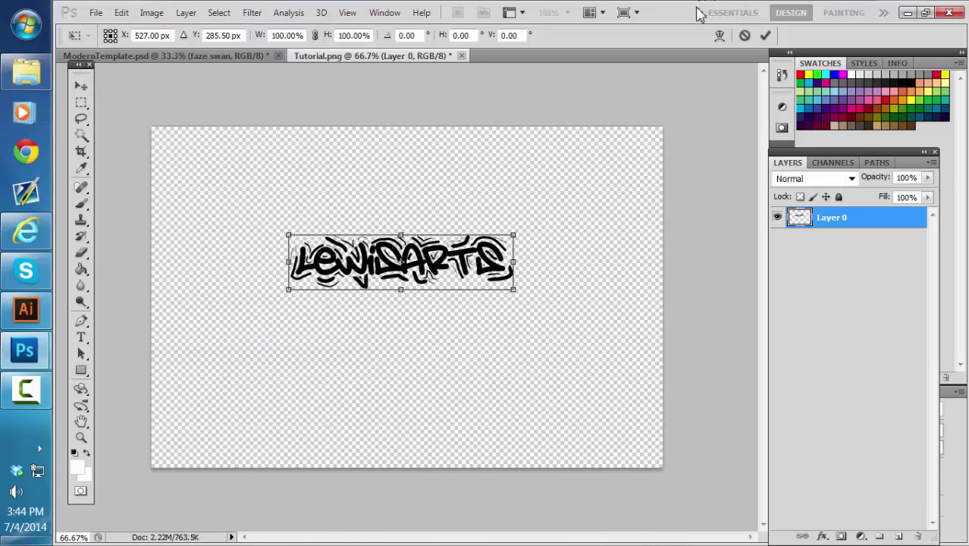
{"action": "left_click", "coordinate": [720, 36]}
{"action": "left_click_drag", "start_coordinate": [510, 260], "coordinate": [504, 268]}
{"action": "left_click_drag", "start_coordinate": [291, 262], "coordinate": [327, 240]}
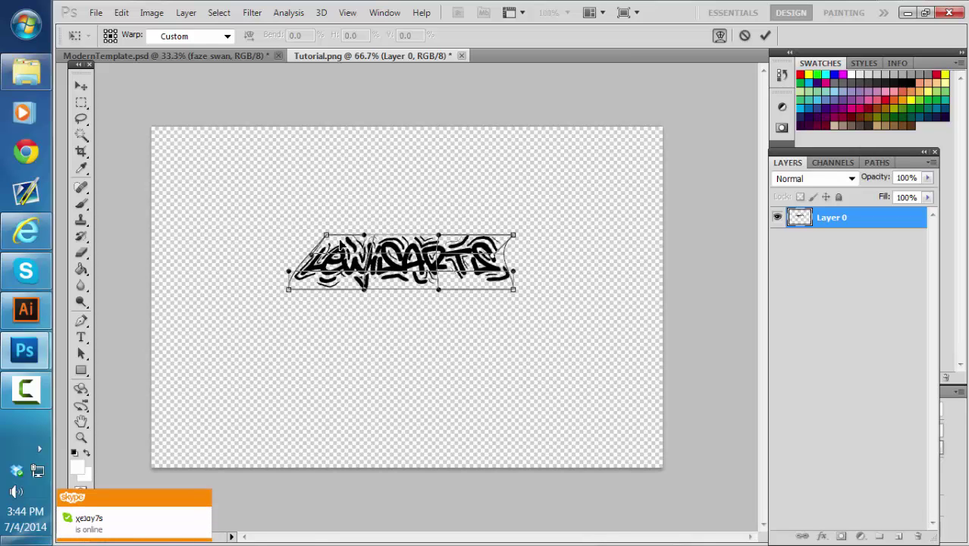
{"action": "key", "text": "ctrl+z"}
- Warp the lettering narrower by pulling in its corners, straightening its sides and lowering its upper curve, and apply the transform
{"action": "left_click_drag", "start_coordinate": [291, 290], "coordinate": [312, 290]}
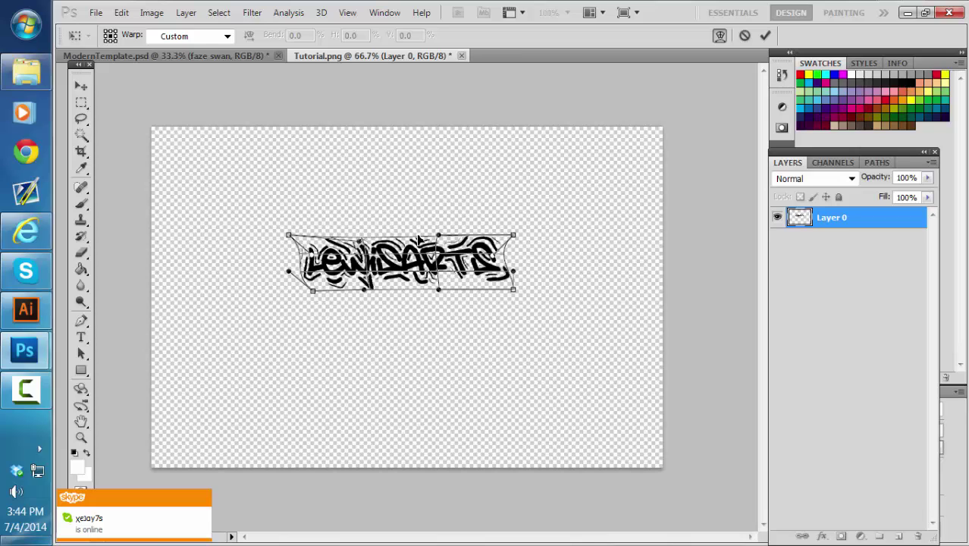
{"action": "left_click_drag", "start_coordinate": [514, 236], "coordinate": [475, 238]}
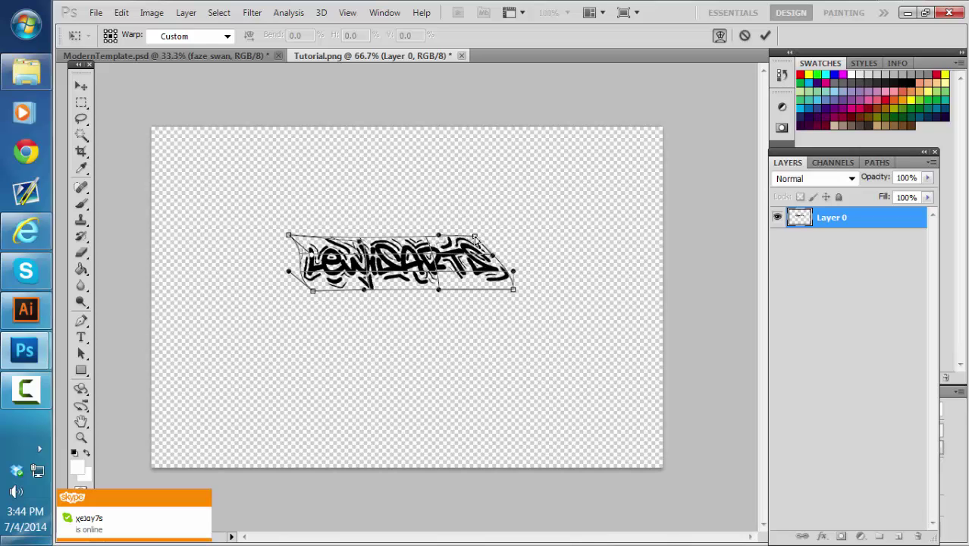
{"action": "left_click_drag", "start_coordinate": [514, 292], "coordinate": [477, 276]}
{"action": "left_click_drag", "start_coordinate": [301, 240], "coordinate": [316, 238]}
{"action": "left_click_drag", "start_coordinate": [292, 279], "coordinate": [312, 255]}
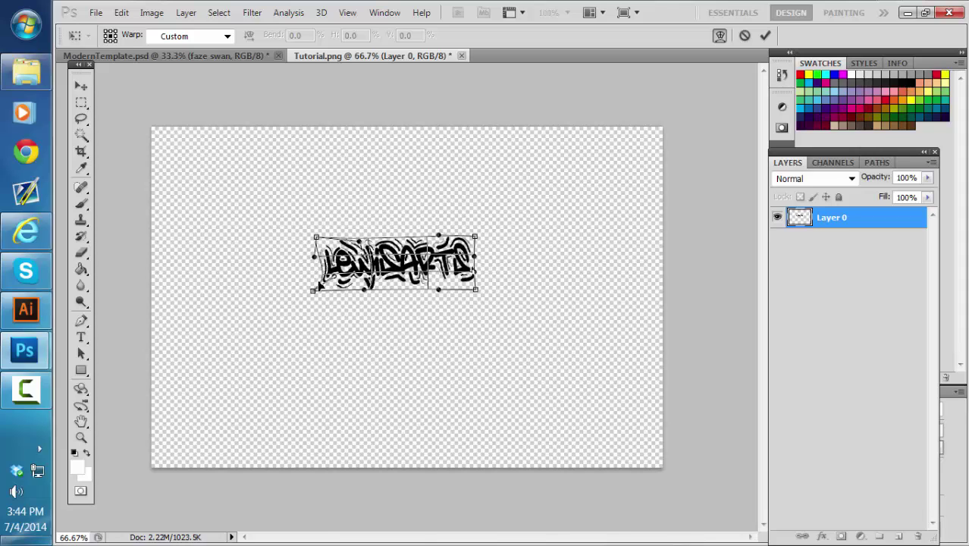
{"action": "left_click_drag", "start_coordinate": [446, 239], "coordinate": [436, 244]}
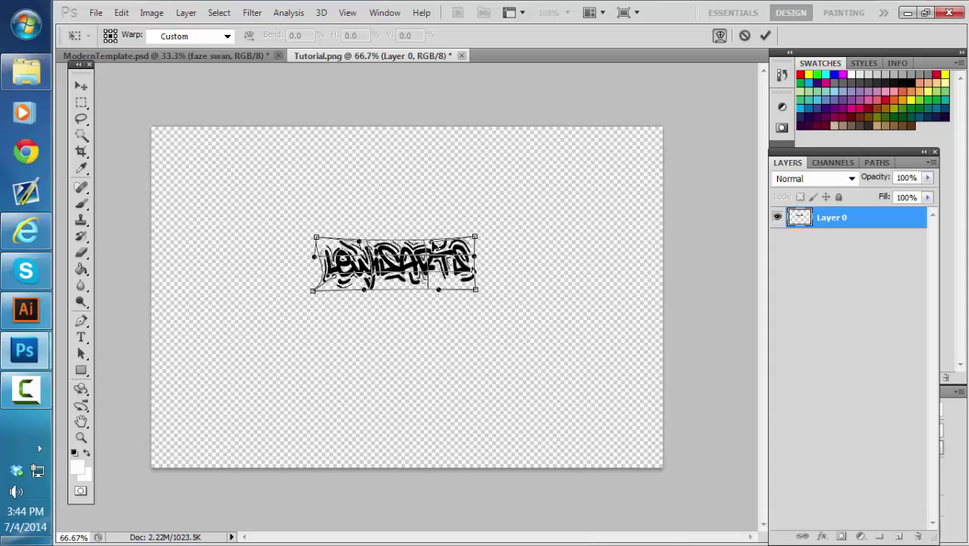
{"action": "left_click", "coordinate": [765, 35]}
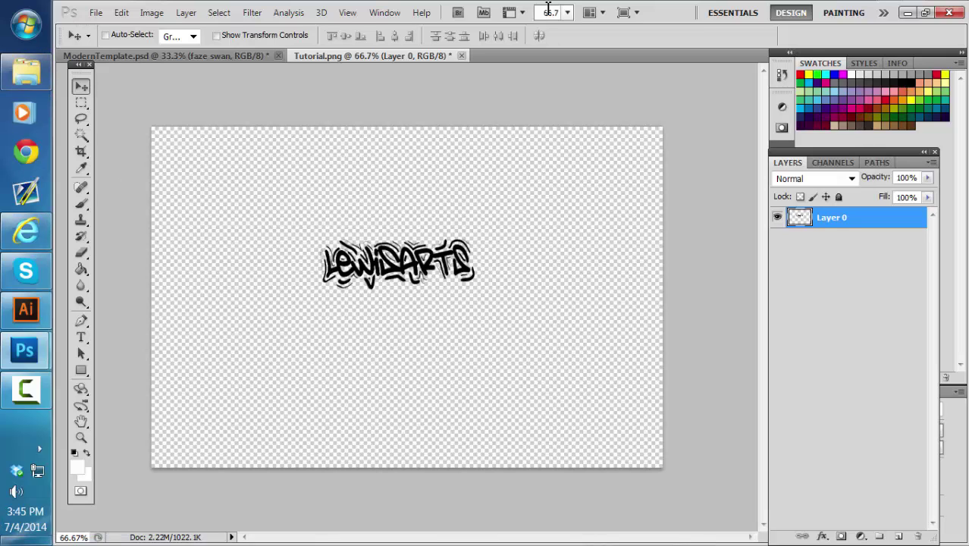
- Set the lettering's Lightness to -100 with Hue/Saturation
{"action": "key", "text": "ctrl+u"}
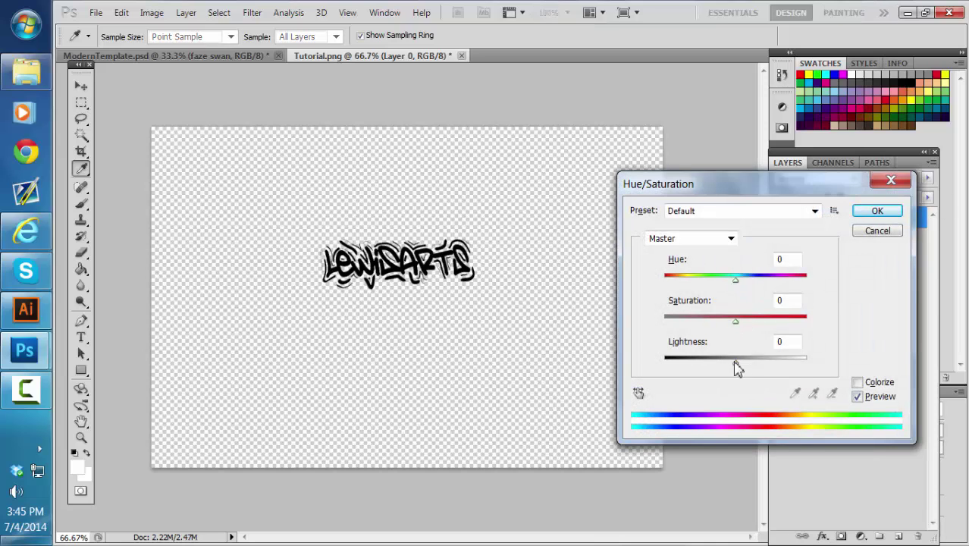
{"action": "left_click_drag", "start_coordinate": [735, 363], "coordinate": [636, 362]}
{"action": "type", "text": "100"}
{"action": "key", "text": "ctrl+z"}
{"action": "key", "text": "ctrl+z"}
{"action": "key", "text": "ctrl+z"}
{"action": "key", "text": "ctrl+z"}
{"action": "key", "text": "ctrl+z"}
{"action": "left_click_drag", "start_coordinate": [762, 363], "coordinate": [603, 373]}
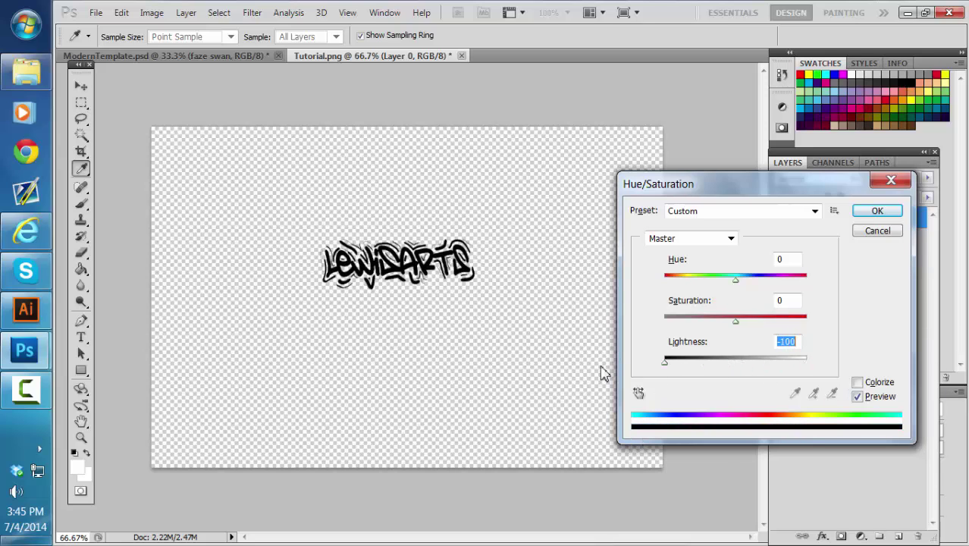
{"action": "left_click", "coordinate": [876, 211]}
- Check the black background in ModernTemplate.psd and turn the Tutorial.png lettering white with Hue/Saturation, using Lightness +100
{"action": "mouse_move", "coordinate": [13, 388]}
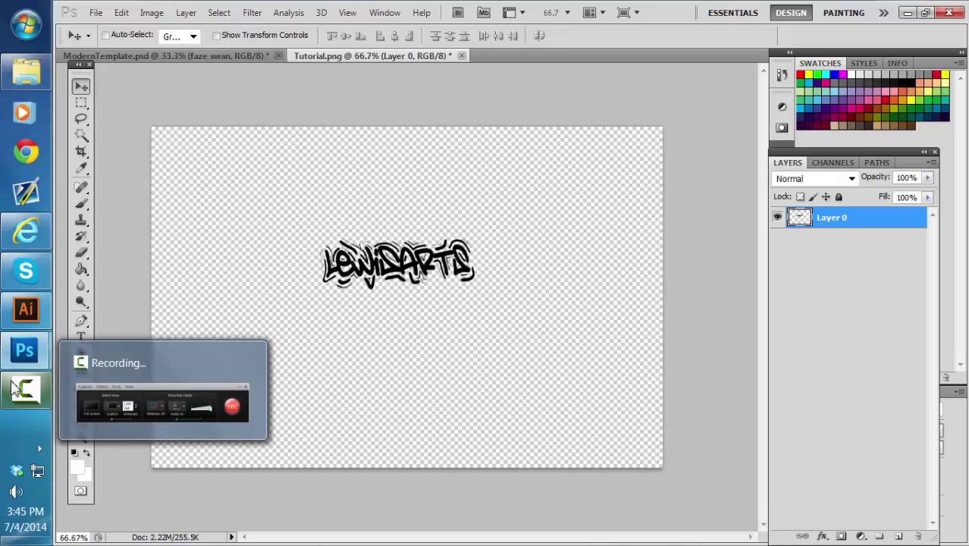
{"action": "left_click", "coordinate": [151, 57]}
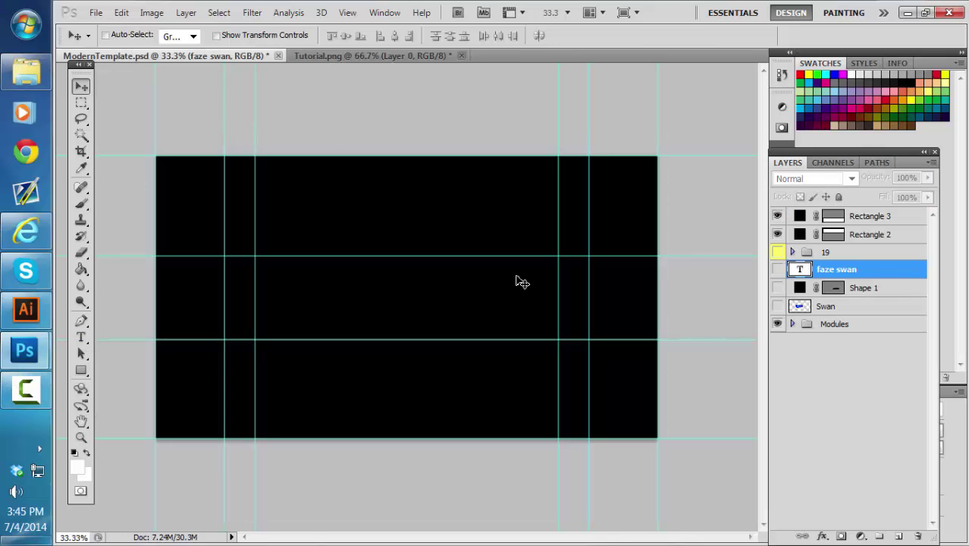
{"action": "left_click", "coordinate": [360, 51]}
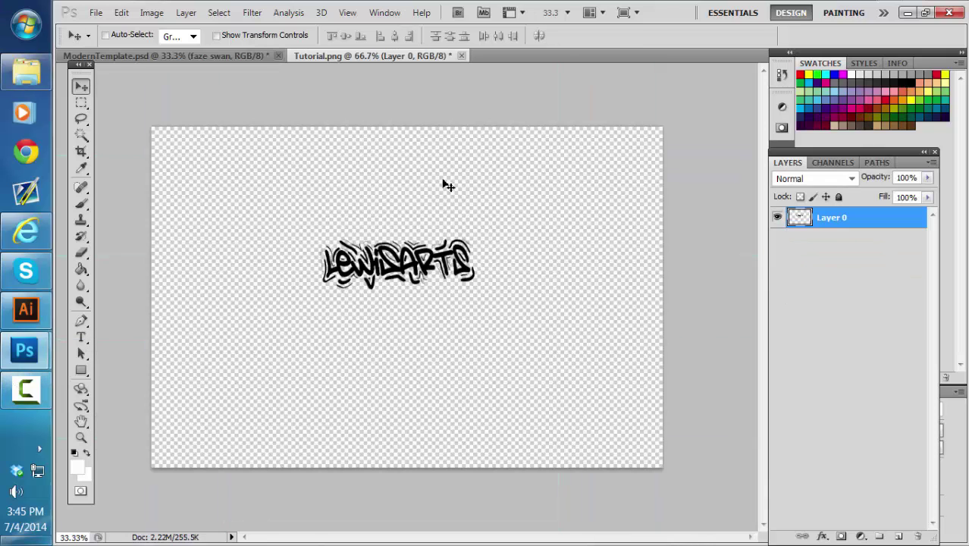
{"action": "key", "text": "ctrl+u"}
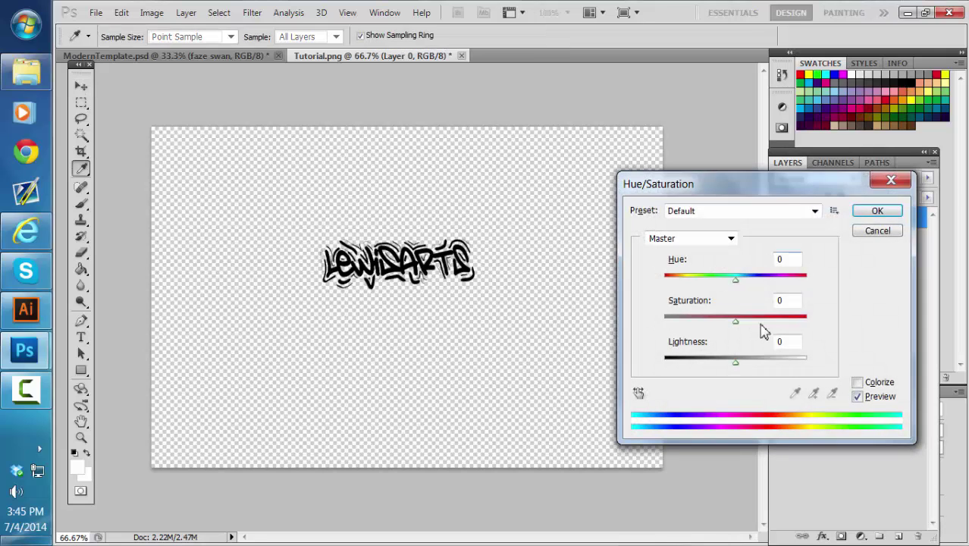
{"action": "left_click_drag", "start_coordinate": [737, 364], "coordinate": [891, 364]}
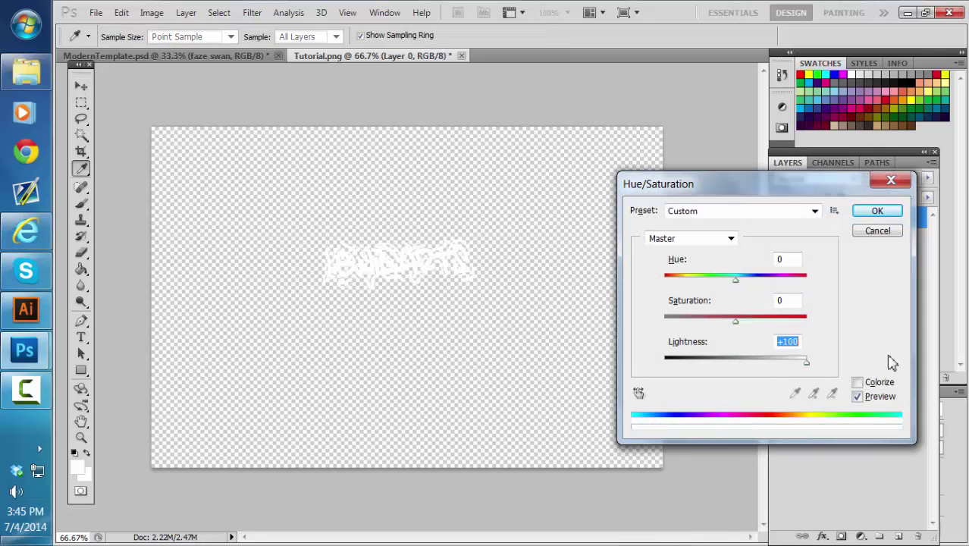
{"action": "left_click", "coordinate": [875, 210]}
- Float the Tutorial.png window, copy its lettering layer into ModernTemplate.psd, and position it inside the right guide in the middle band
{"action": "key", "text": "v"}
{"action": "left_click_drag", "start_coordinate": [400, 63], "coordinate": [102, 105]}
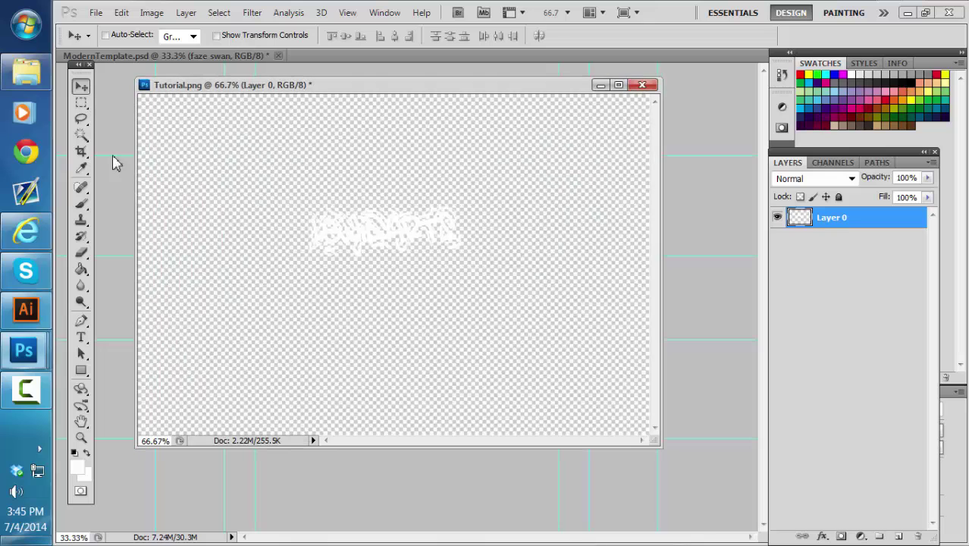
{"action": "left_click_drag", "start_coordinate": [850, 221], "coordinate": [666, 222]}
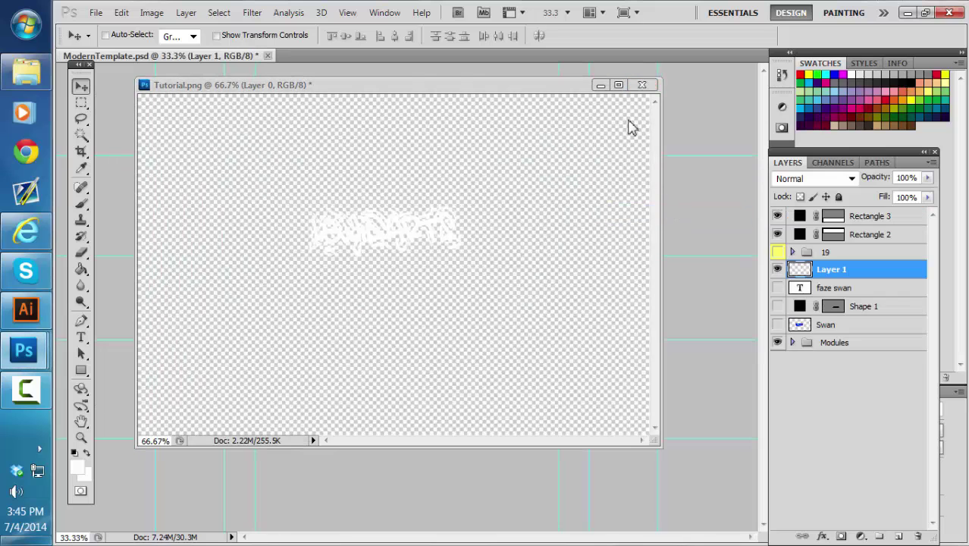
{"action": "left_click", "coordinate": [600, 84]}
{"action": "left_click_drag", "start_coordinate": [408, 300], "coordinate": [515, 327]}
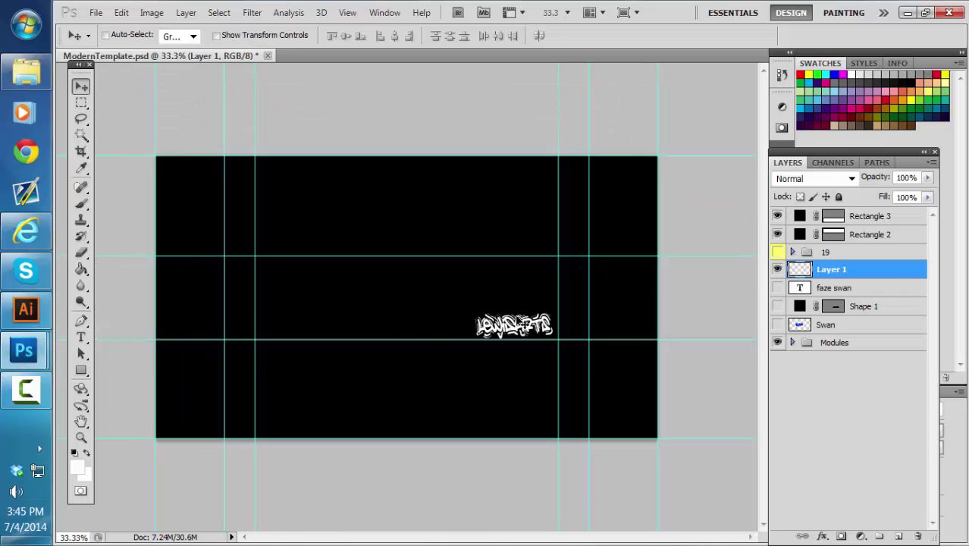
- Scale the lettering down to about half its size with Free Transform
{"action": "key", "text": "ctrl+t"}
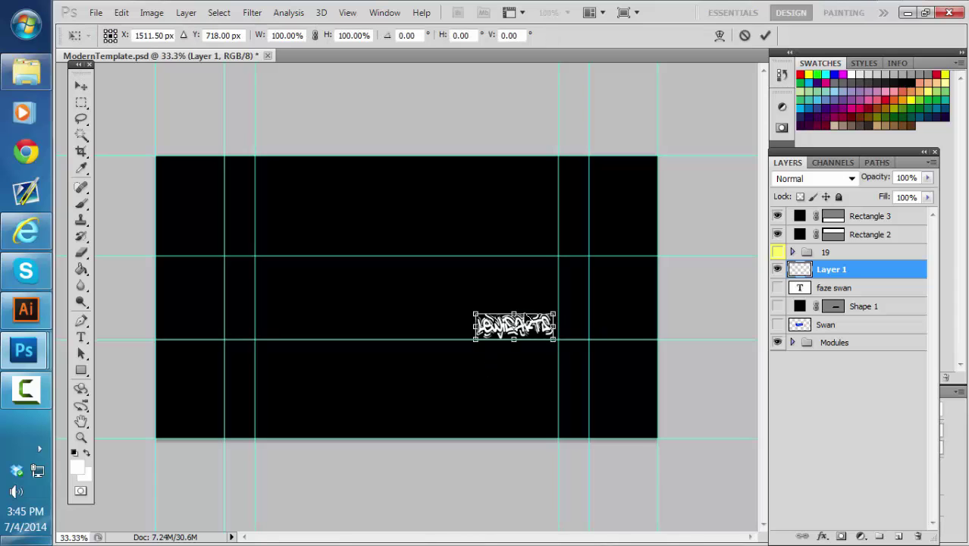
{"action": "left_click_drag", "start_coordinate": [558, 309], "coordinate": [519, 321]}
{"action": "left_click", "coordinate": [766, 36]}
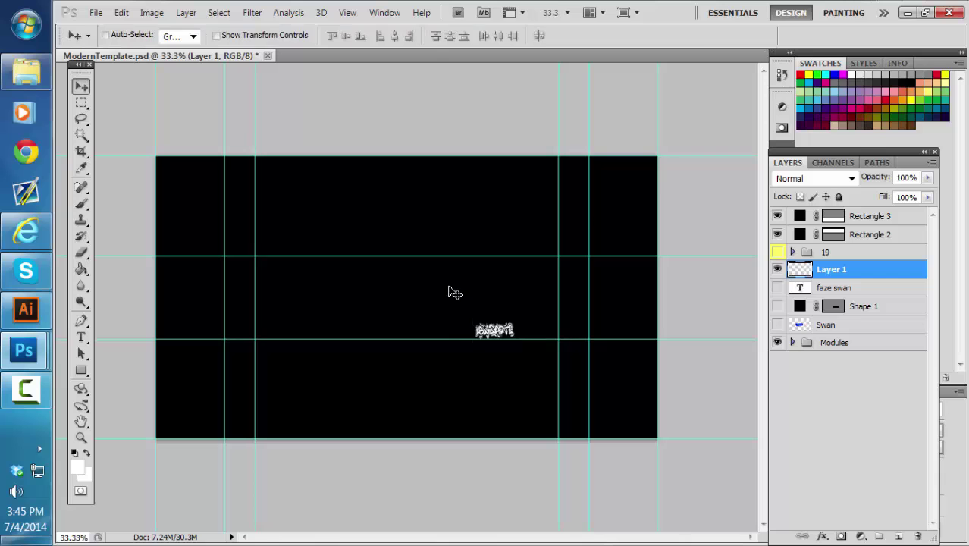
- Rotate the lettering about -12°, reduce its height to about 94%, and place it closer to the right guide using the transform controls
{"action": "left_click", "coordinate": [121, 12]}
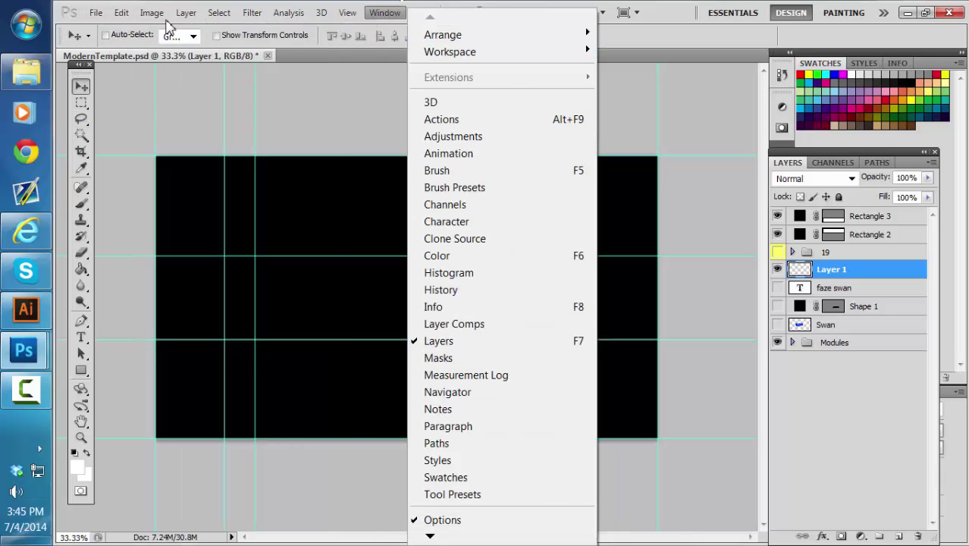
{"action": "mouse_move", "coordinate": [166, 17]}
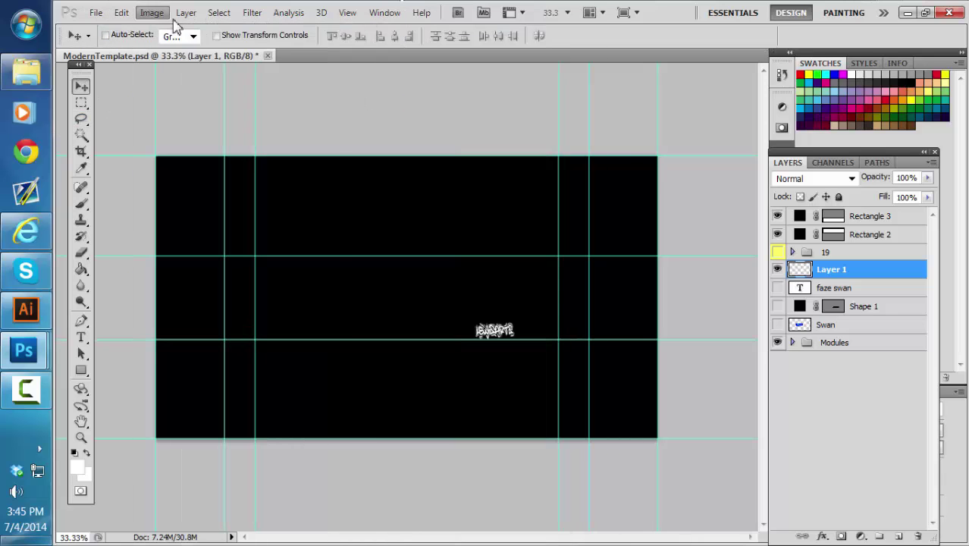
{"action": "left_click", "coordinate": [517, 114]}
{"action": "left_click", "coordinate": [217, 35]}
{"action": "left_click_drag", "start_coordinate": [507, 315], "coordinate": [541, 334]}
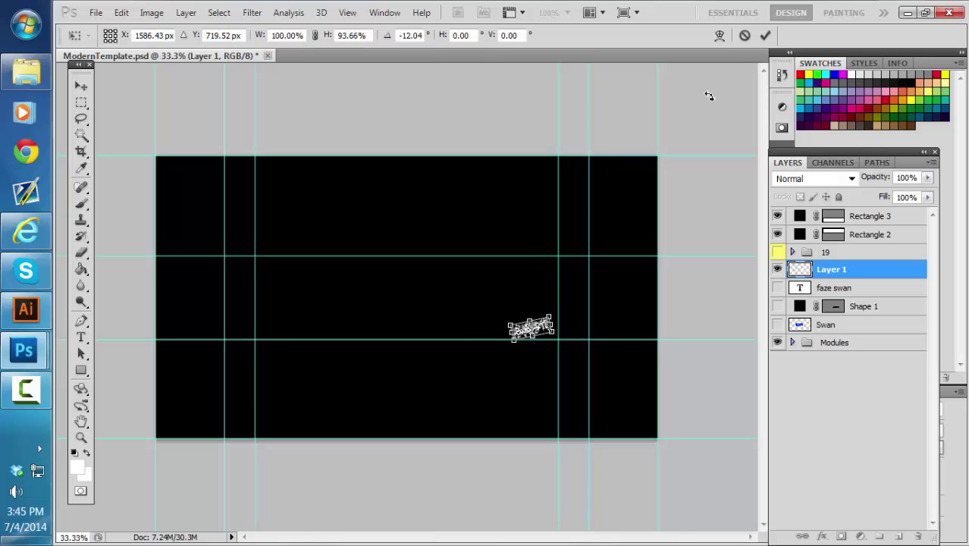
{"action": "left_click", "coordinate": [766, 36]}
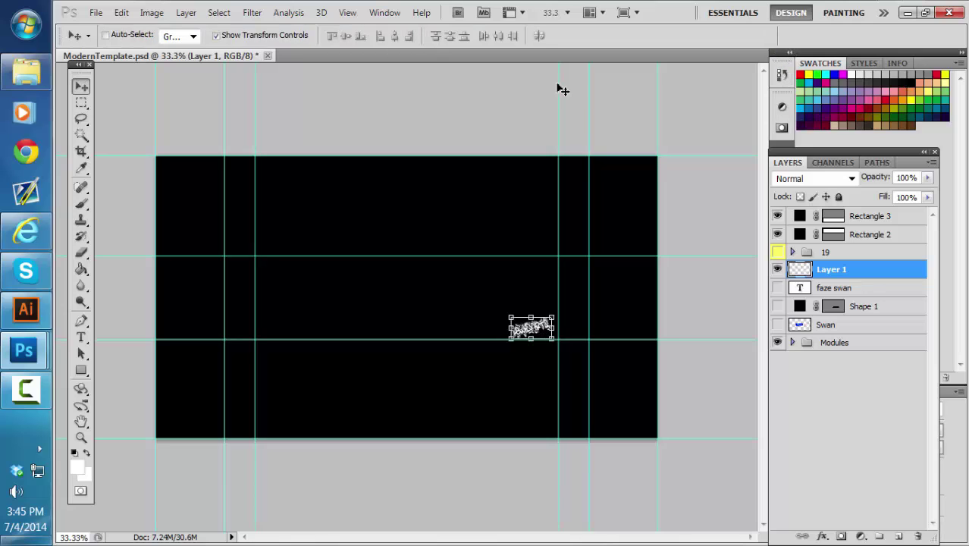
{"action": "left_click", "coordinate": [217, 37]}
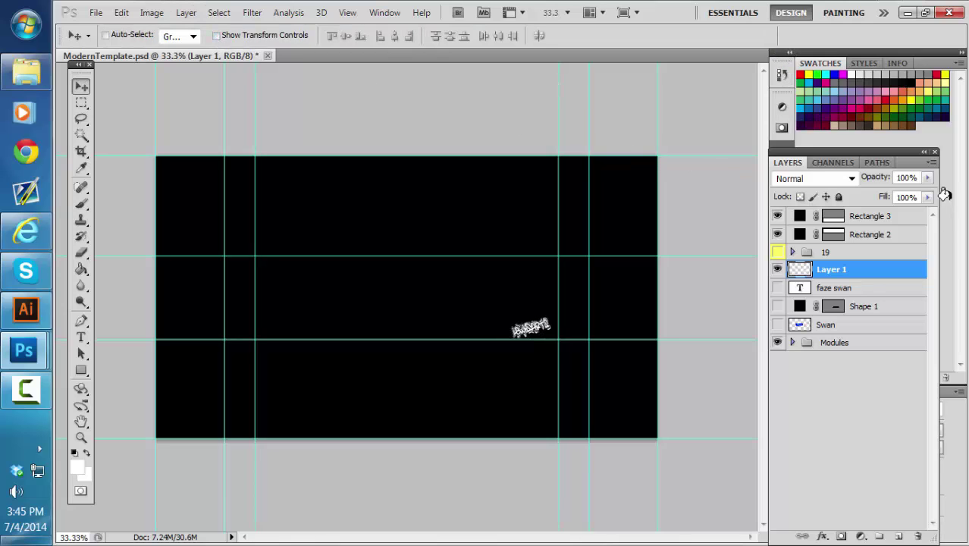
- Lower the lettering layer's opacity to 58% and show layer group 19
{"action": "left_click_drag", "start_coordinate": [881, 177], "coordinate": [848, 179]}
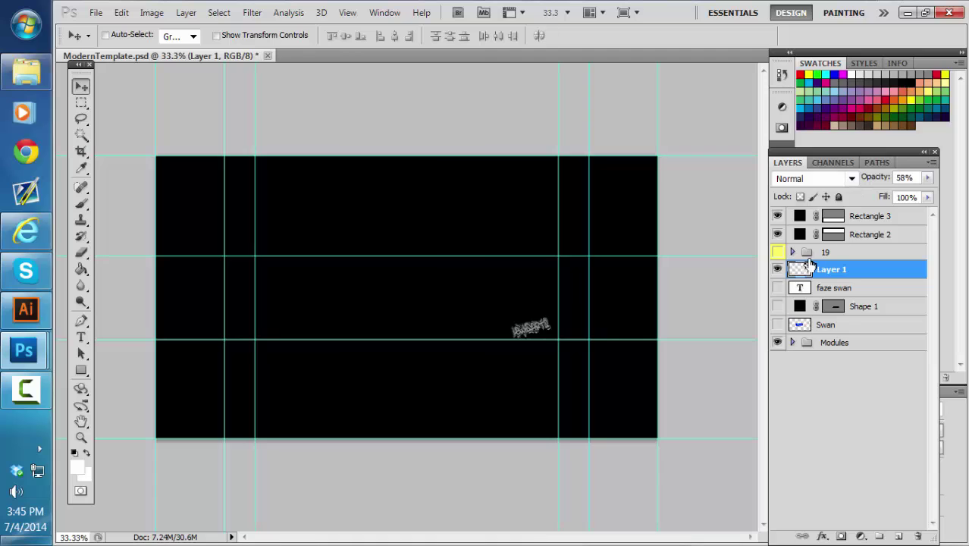
{"action": "left_click", "coordinate": [778, 254]}
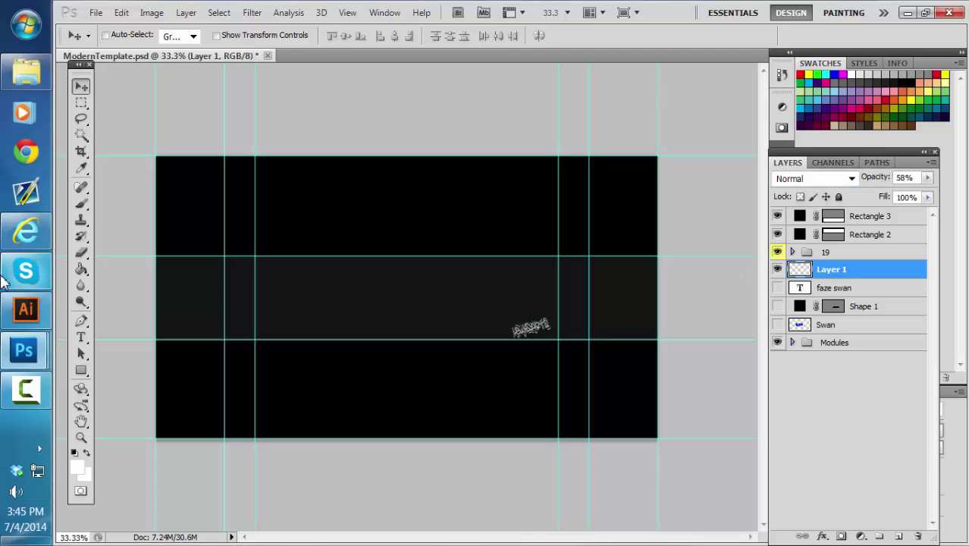
- Switch to Illustrator with the original lettering document
{"action": "left_click", "coordinate": [26, 310]}
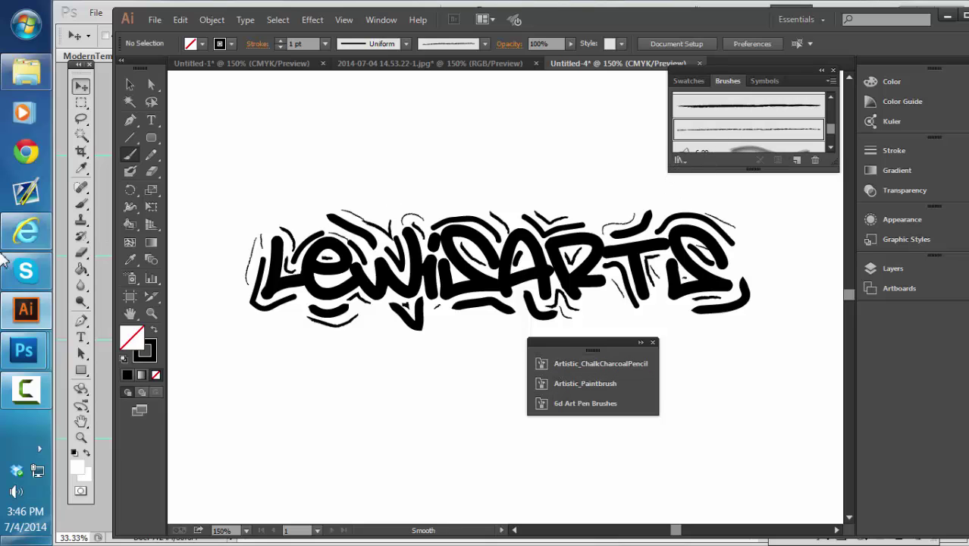
{"action": "left_click", "coordinate": [26, 390]}
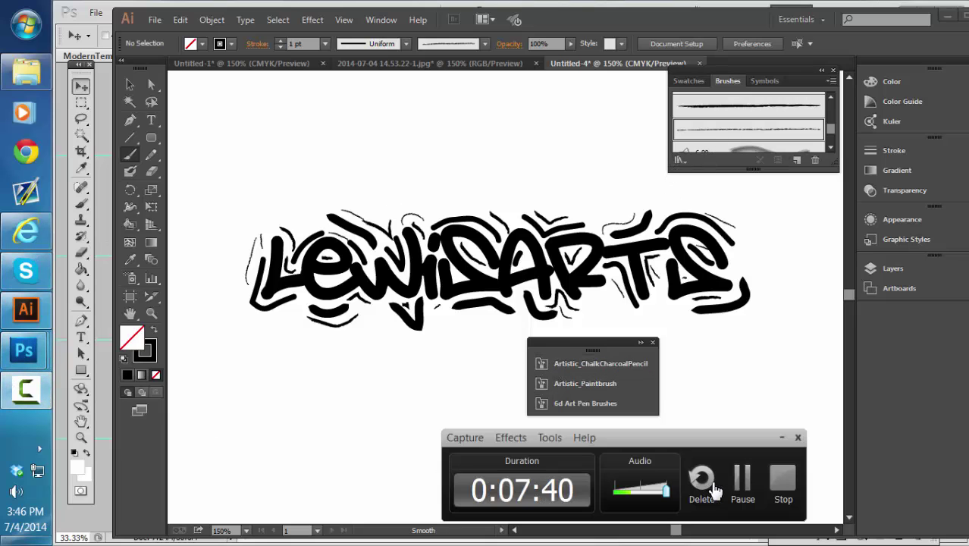